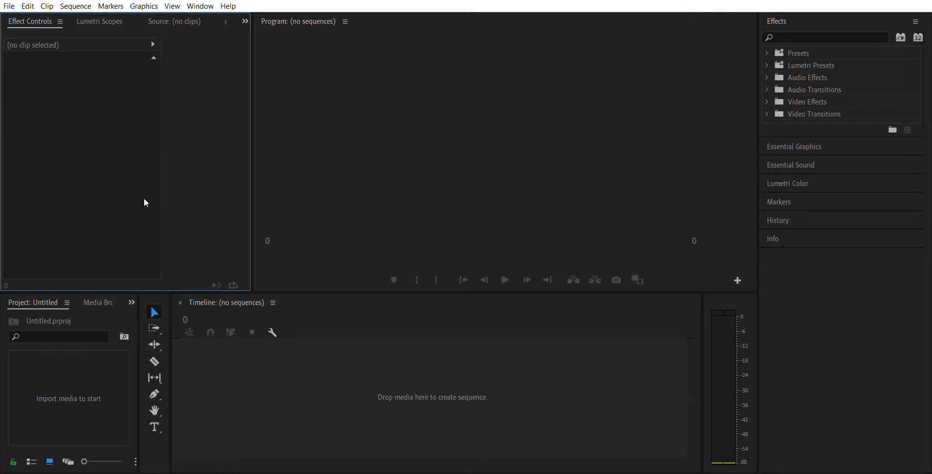
# Import 11 Second Club Final.mp4, create a sequence from it on the empty timeline, and select the placed clip
pyautogui.click(301, 386)
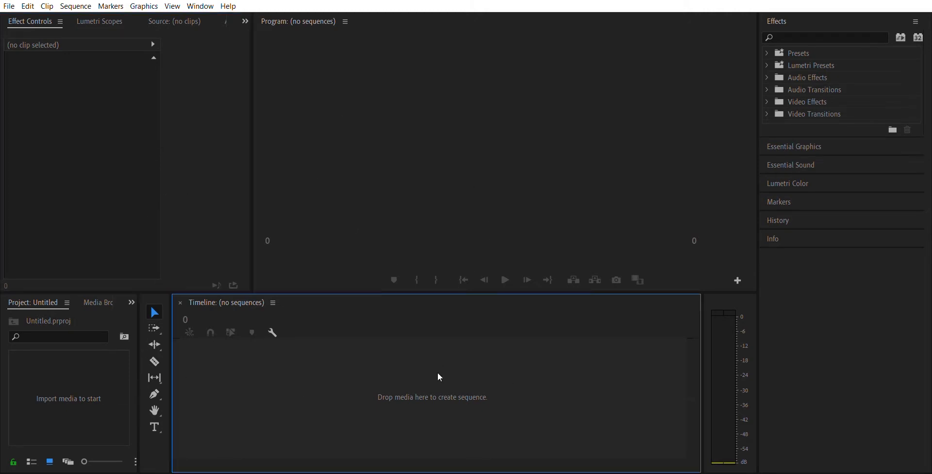
pyautogui.click(536, 124)
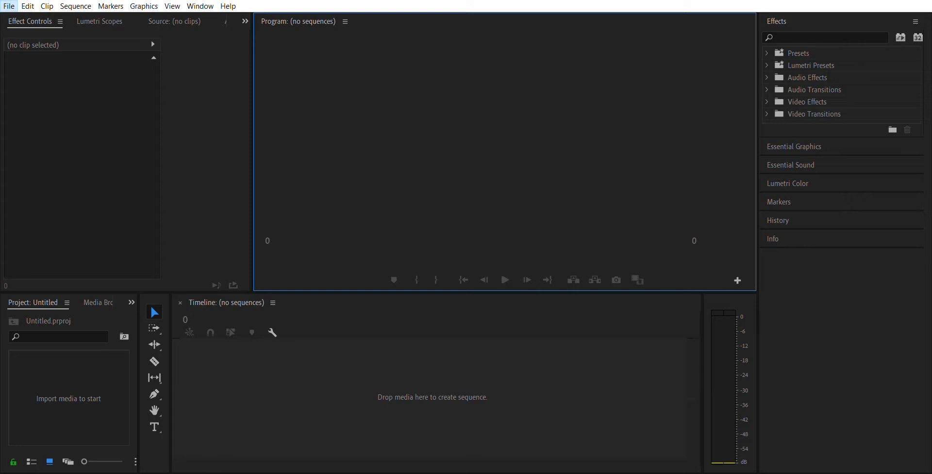
pyautogui.click(63, 267)
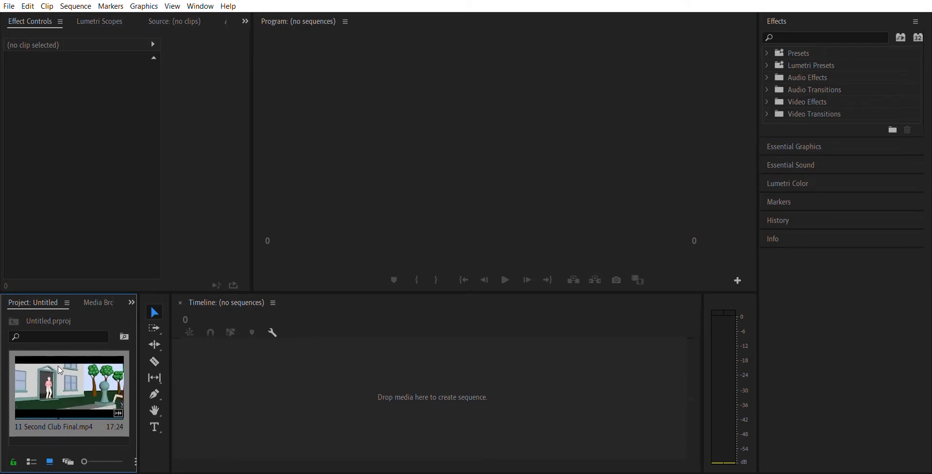
pyautogui.moveTo(61, 370); pyautogui.dragTo(280, 380)
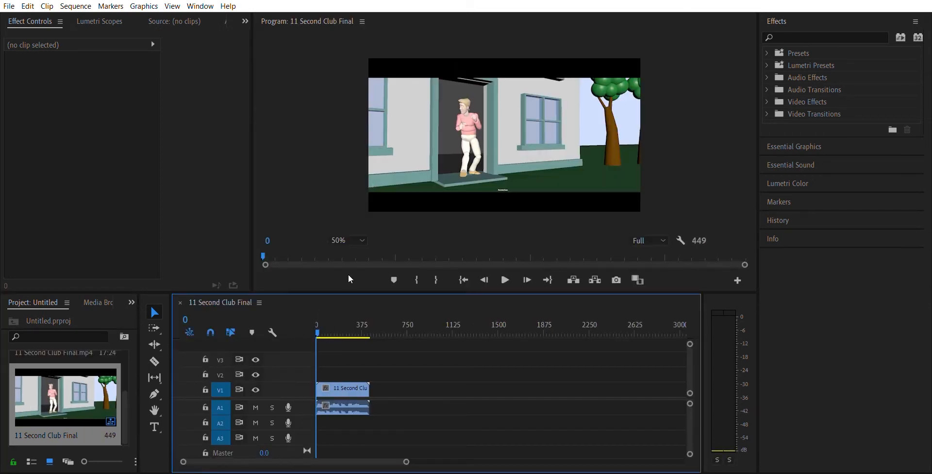
pyautogui.click(343, 377)
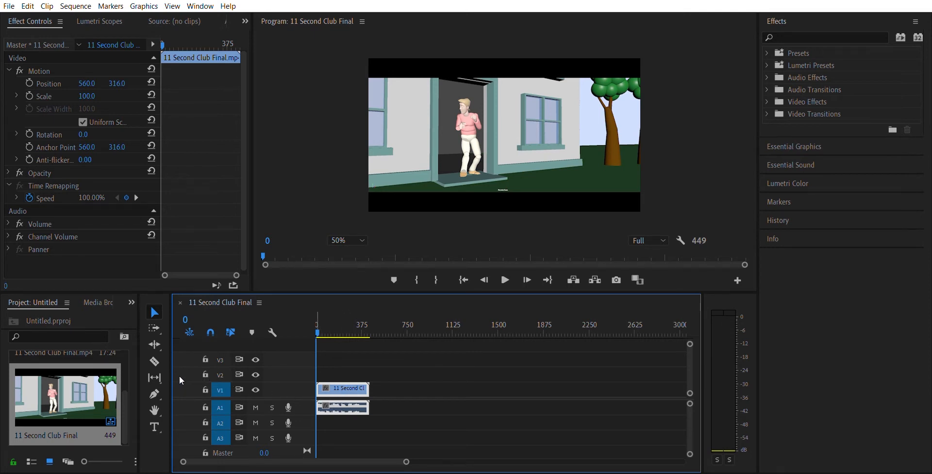
# Toggle the visibility of the V1 video track off and on
pyautogui.click(256, 389)
pyautogui.click(257, 380)
pyautogui.click(256, 379)
pyautogui.click(256, 380)
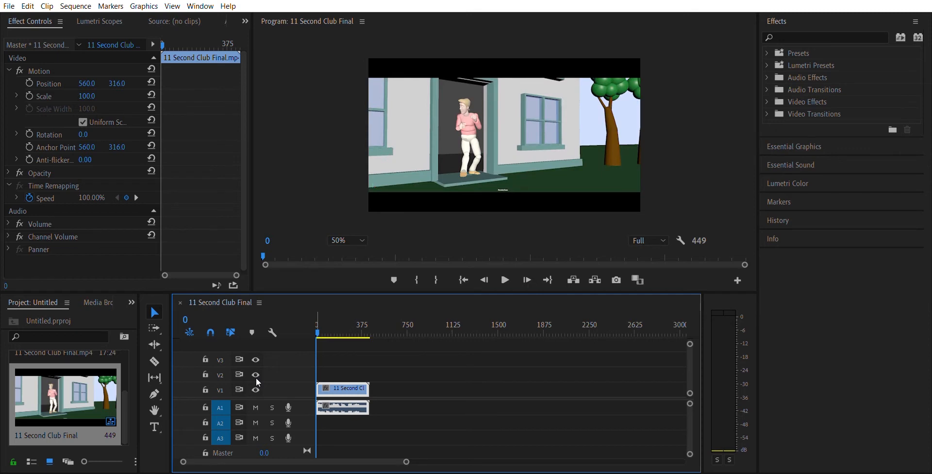
pyautogui.click(255, 380)
pyautogui.click(255, 379)
# Mute the A1 audio track, scrub through the clip, and unmute the track
pyautogui.click(288, 406)
pyautogui.click(288, 404)
pyautogui.click(256, 407)
pyautogui.moveTo(329, 330); pyautogui.dragTo(345, 324)
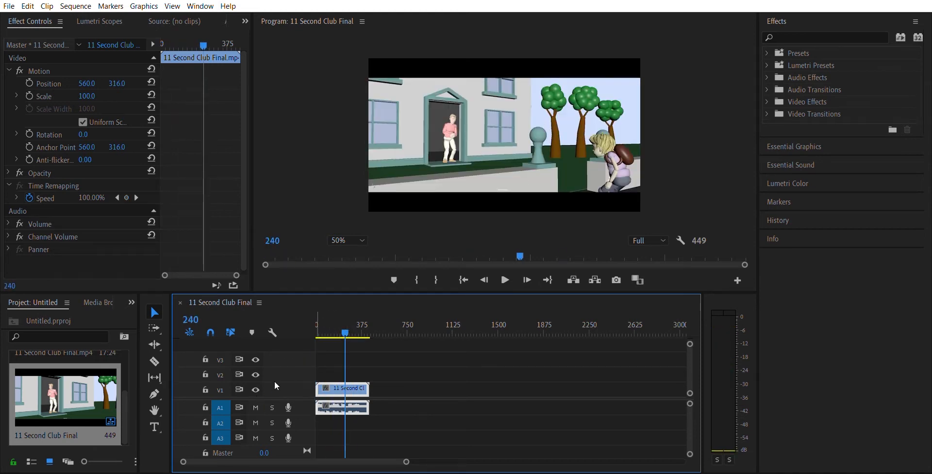
pyautogui.click(256, 406)
pyautogui.moveTo(335, 322)
pyautogui.mouseDown()
pyautogui.moveTo(362, 321)
pyautogui.moveTo(325, 325)
pyautogui.mouseUp()
pyautogui.click(256, 406)
# Hide the V1 track's output, scrub the playhead to frame 75, and show the track again
pyautogui.click(256, 390)
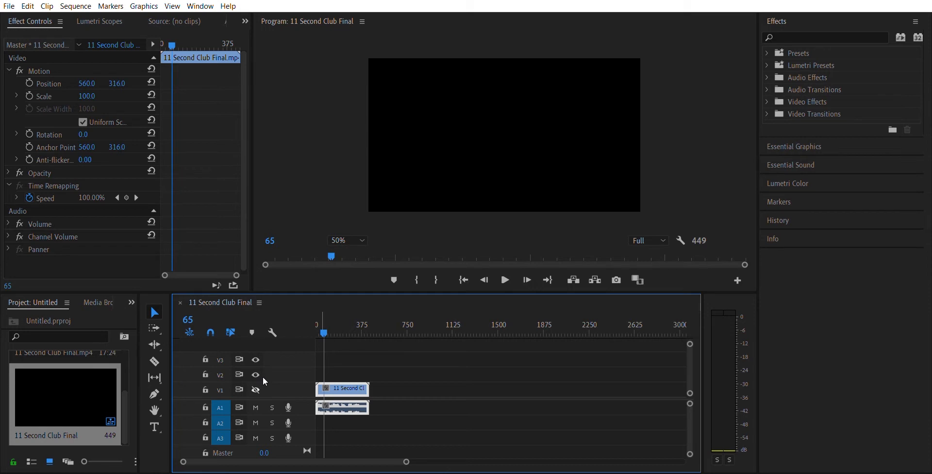
pyautogui.moveTo(349, 324); pyautogui.dragTo(325, 324)
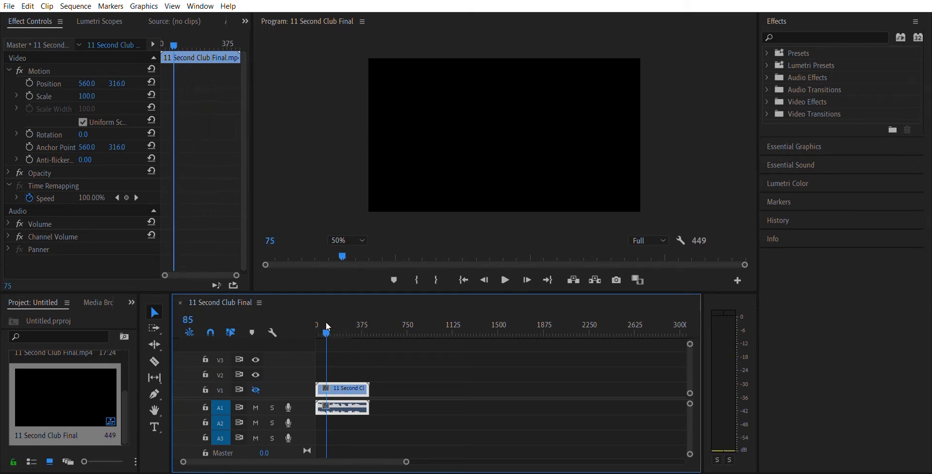
pyautogui.click(256, 389)
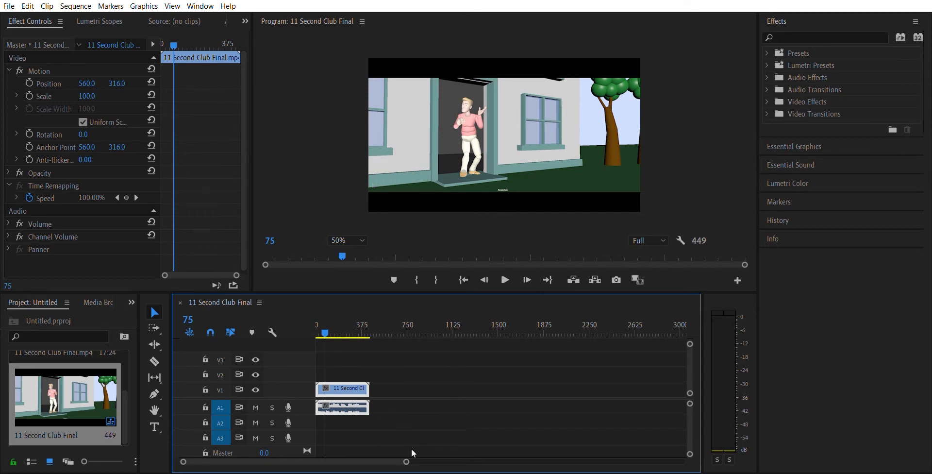
# Magnify the timeline's time scale and scrub through the deselected clip, leaving the playhead at frame 54
pyautogui.moveTo(412, 455); pyautogui.dragTo(338, 457)
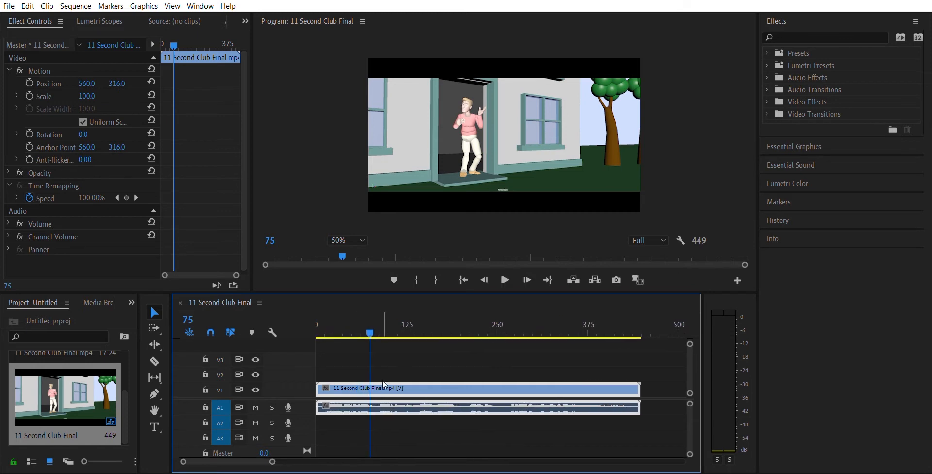
pyautogui.moveTo(366, 322); pyautogui.dragTo(352, 335)
pyautogui.moveTo(440, 333); pyautogui.dragTo(370, 334)
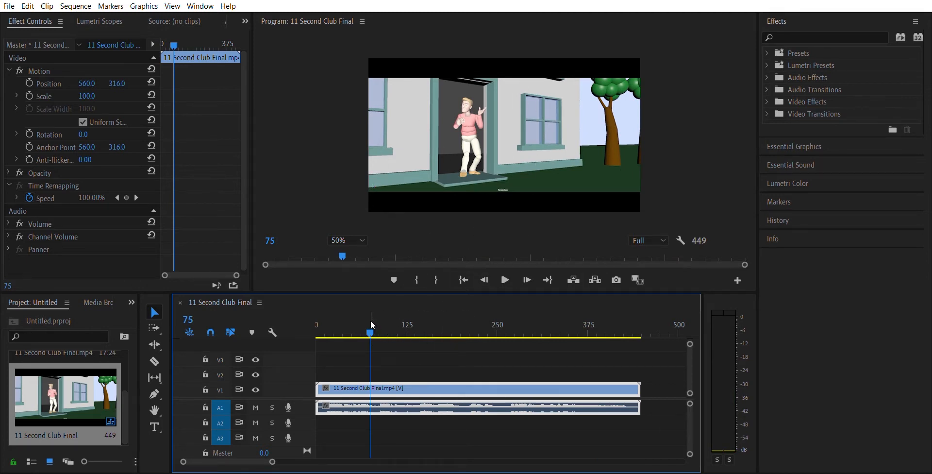
pyautogui.moveTo(371, 320); pyautogui.dragTo(391, 322)
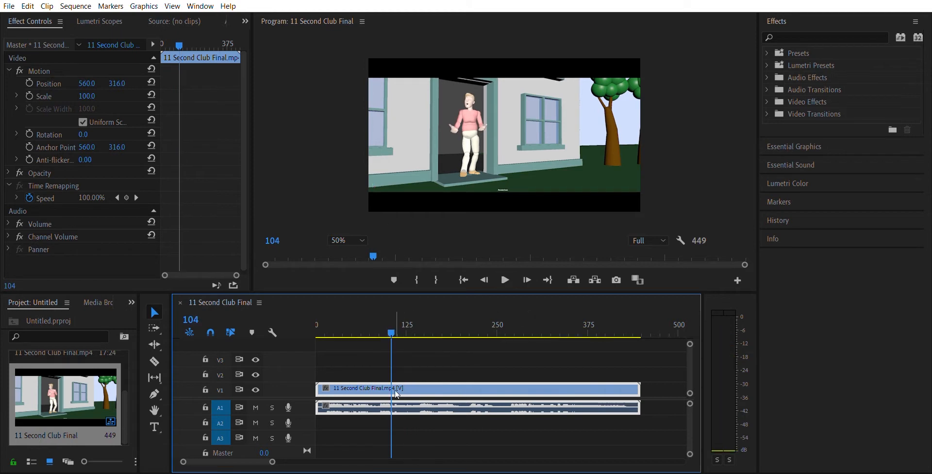
pyautogui.click(372, 358)
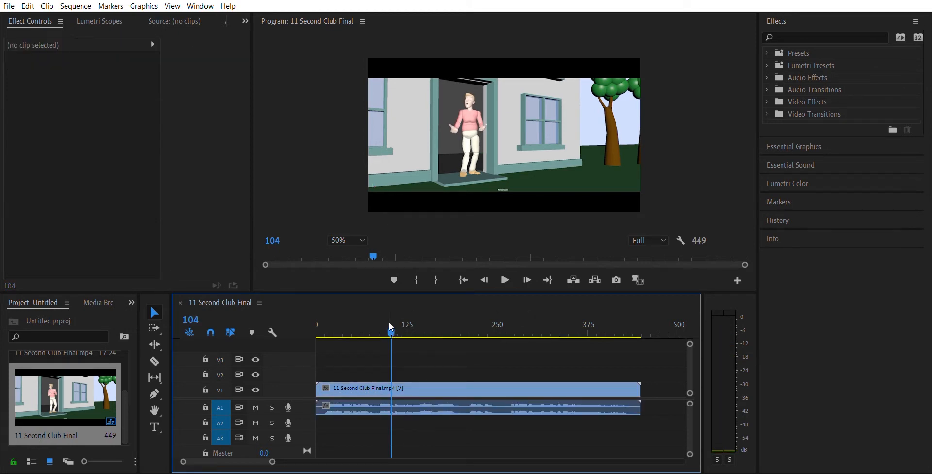
pyautogui.moveTo(390, 325); pyautogui.dragTo(354, 323)
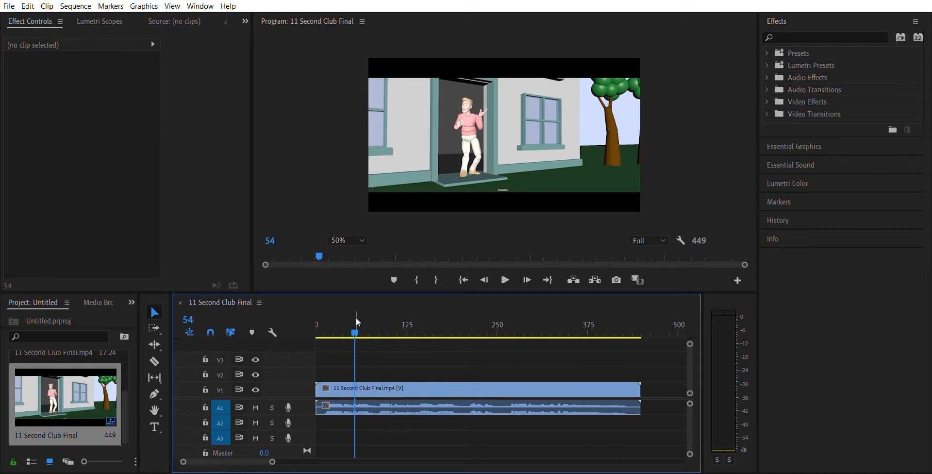
# Move the clip with its audio later on V1 by about 91 frames using the Selection tool, and scrub to frame 132
pyautogui.click(155, 303)
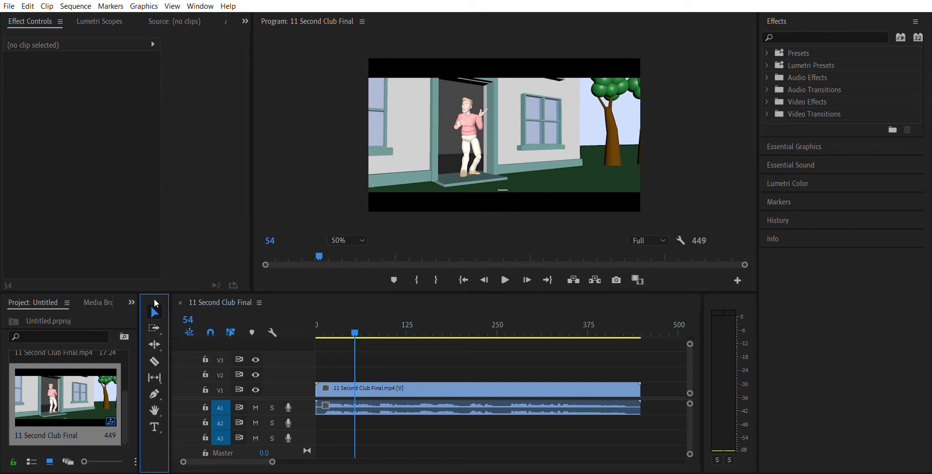
pyautogui.click(342, 383)
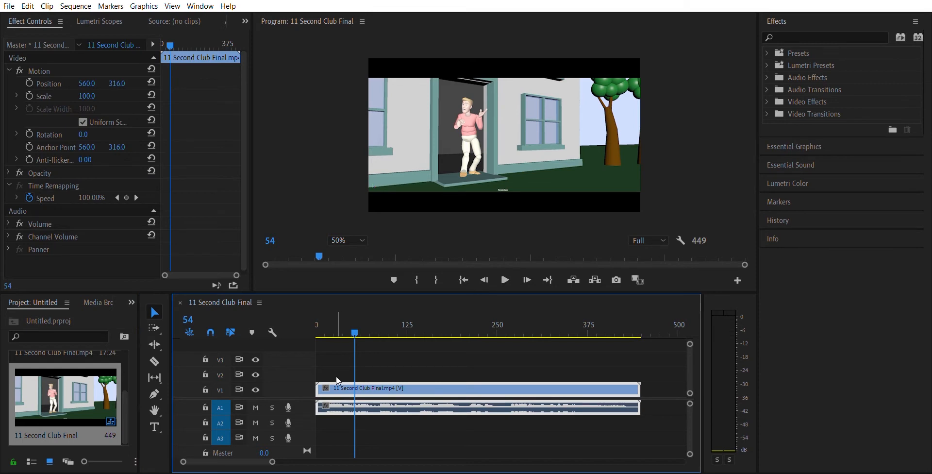
pyautogui.moveTo(338, 378); pyautogui.dragTo(406, 380)
pyautogui.moveTo(316, 325); pyautogui.dragTo(412, 321)
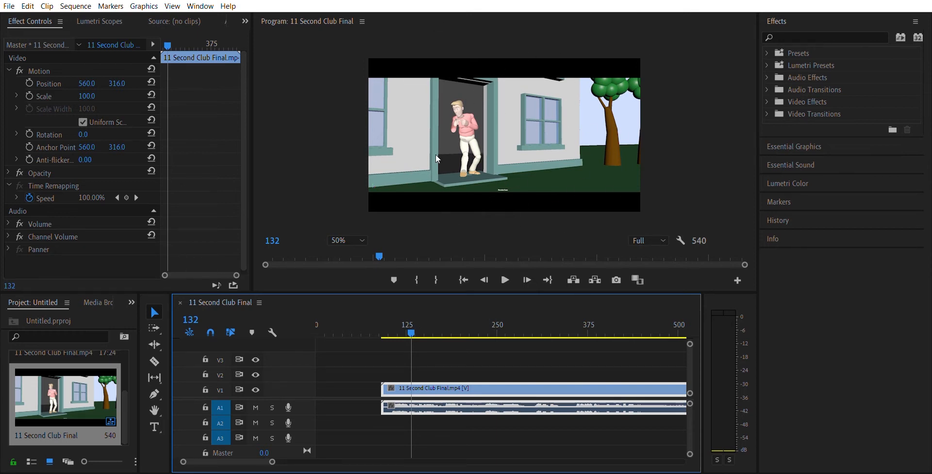
# Try program preview zoom levels of 10%, 400%, 100% and 50%, and set the preview to Fit
pyautogui.click(363, 235)
pyautogui.click(351, 238)
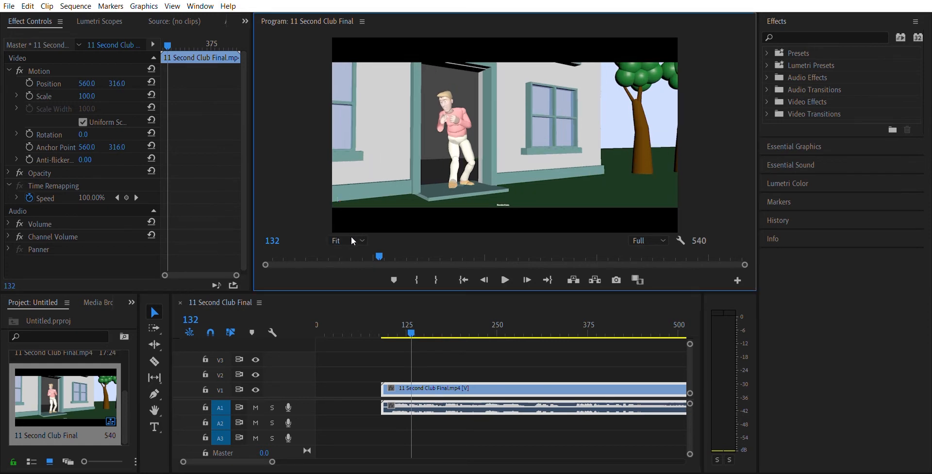
pyautogui.click(362, 240)
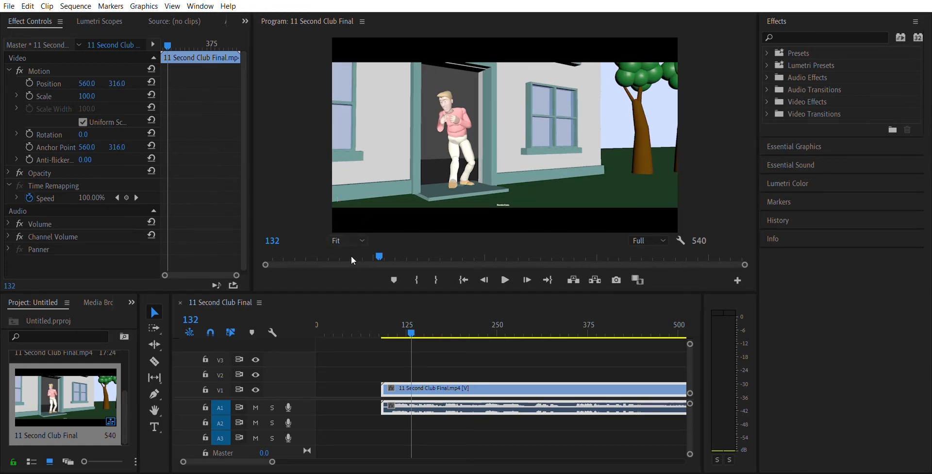
pyautogui.click(351, 255)
pyautogui.click(361, 239)
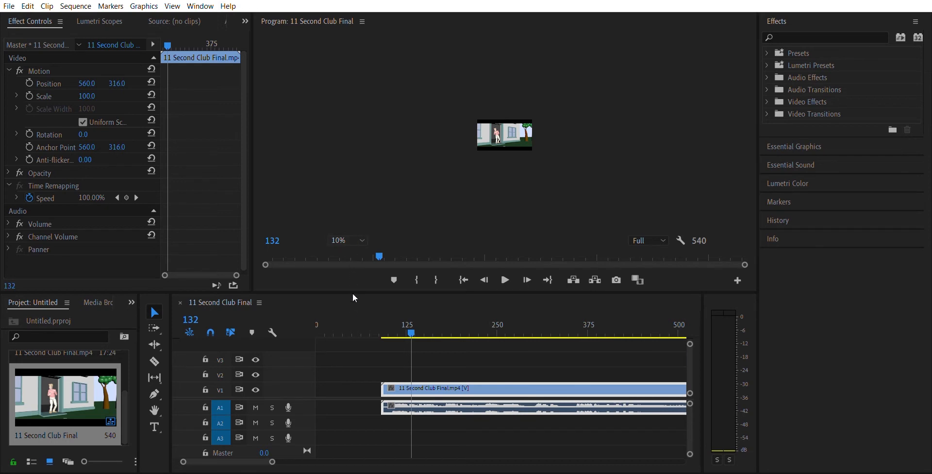
pyautogui.click(351, 347)
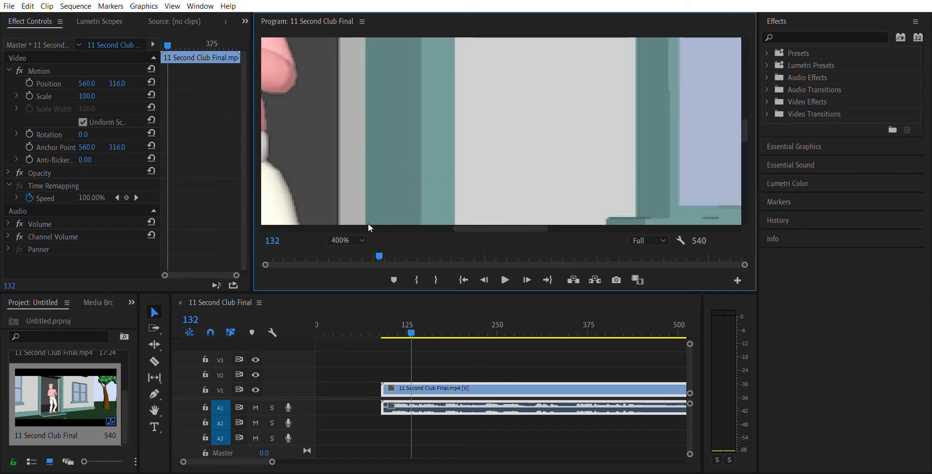
pyautogui.click(363, 237)
pyautogui.click(351, 309)
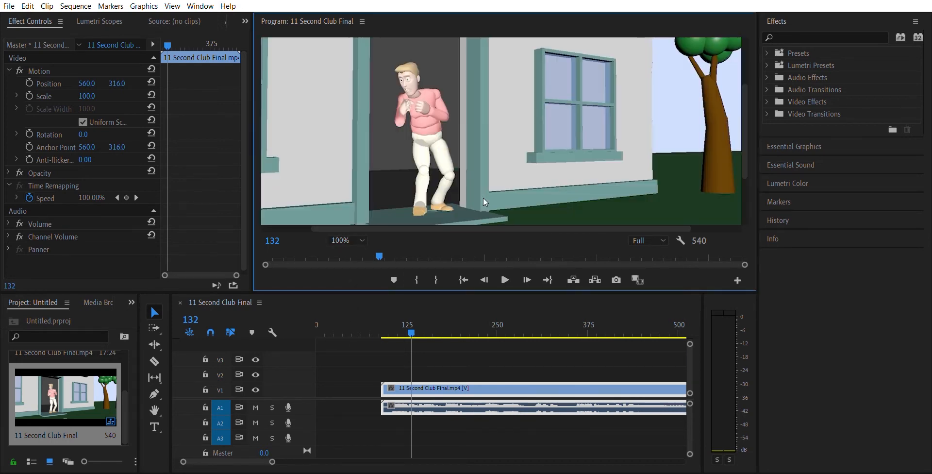
pyautogui.click(364, 235)
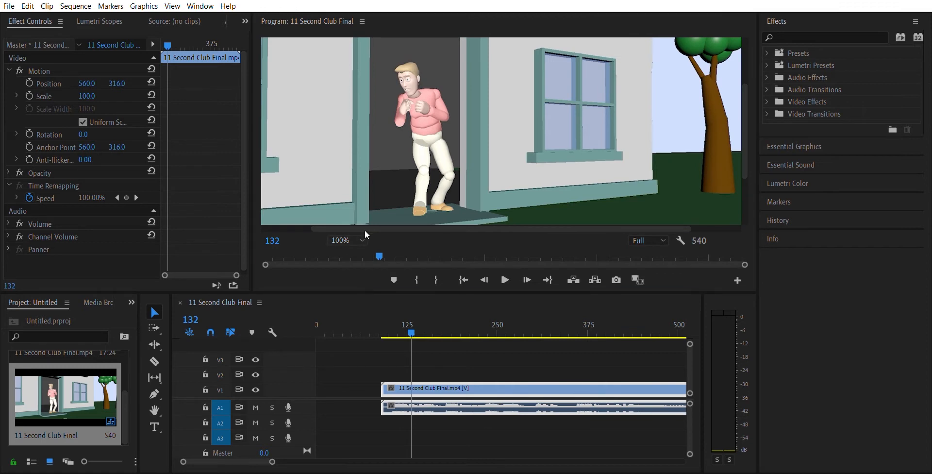
pyautogui.click(353, 277)
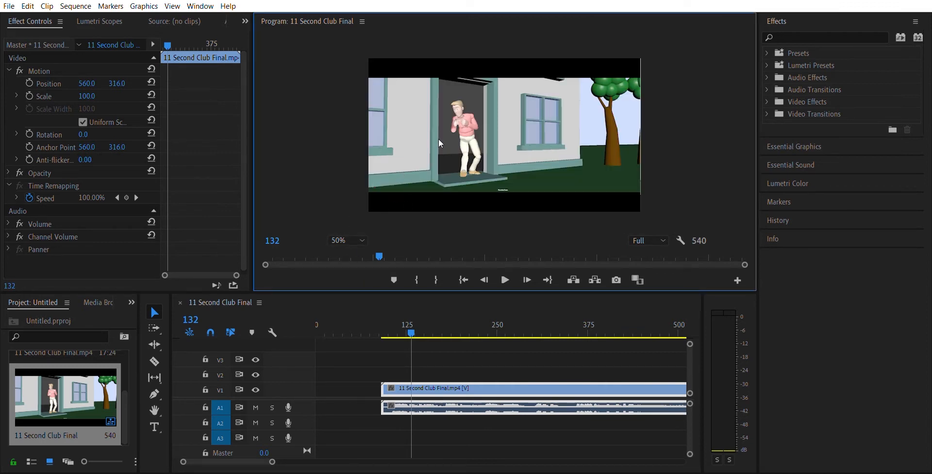
pyautogui.click(368, 227)
pyautogui.click(350, 246)
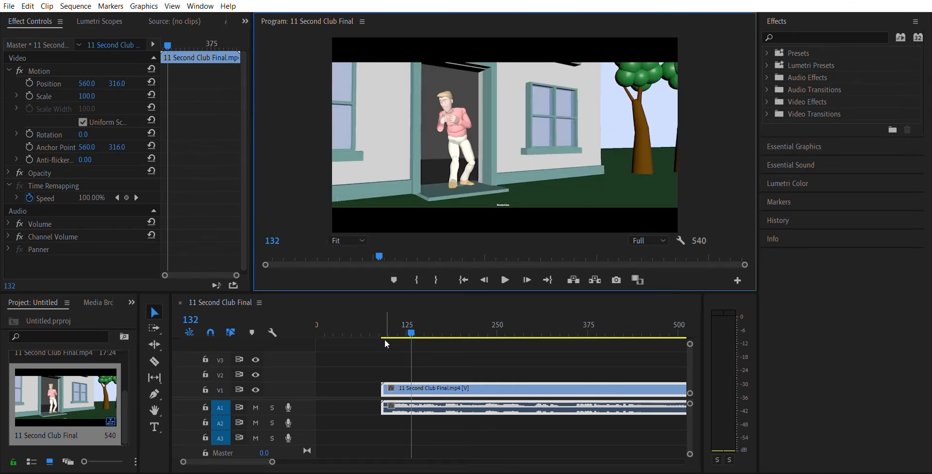
# Play the sequence briefly, stop it, and jump the playhead between the sequence's start and end
pyautogui.click(507, 271)
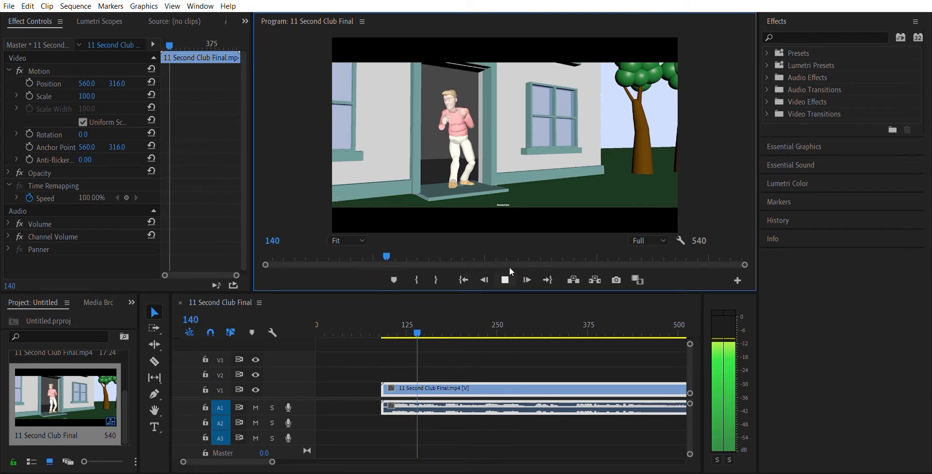
pyautogui.click(506, 267)
pyautogui.press('Home')
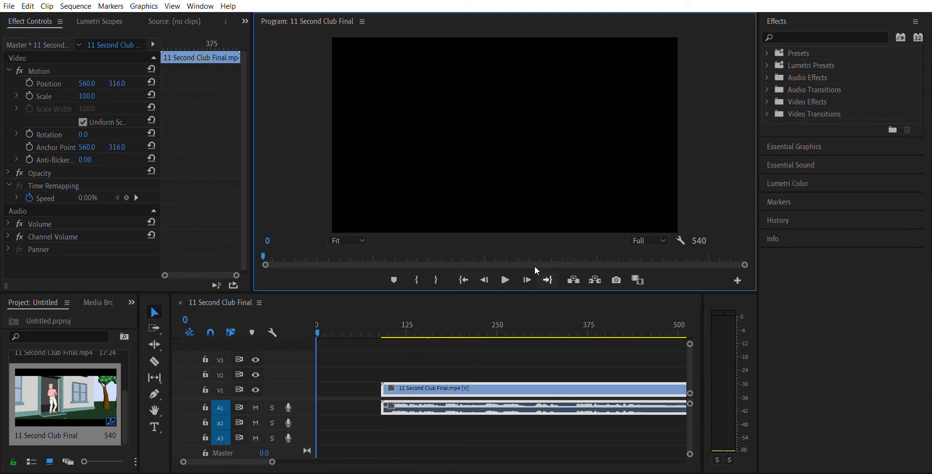
pyautogui.click(549, 266)
pyautogui.click(464, 270)
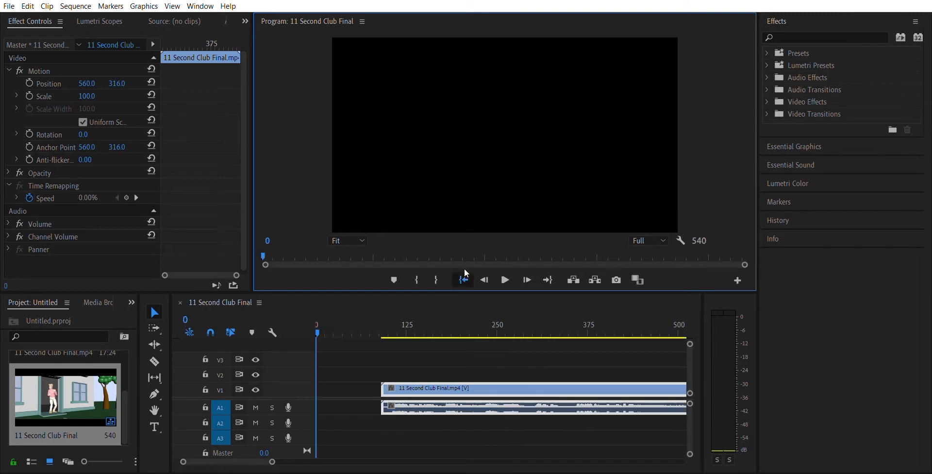
pyautogui.click(549, 269)
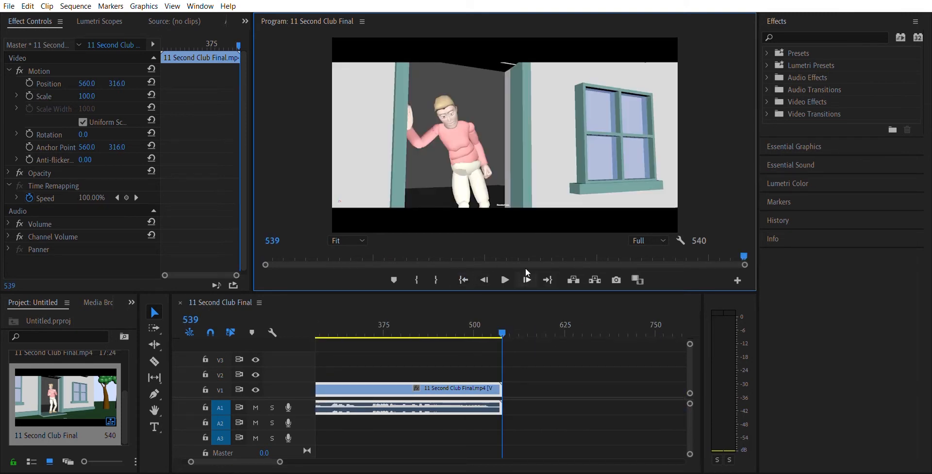
# Step the playhead forward and backward one frame at a time around the end of the sequence
pyautogui.click(526, 269)
pyautogui.click(526, 269)
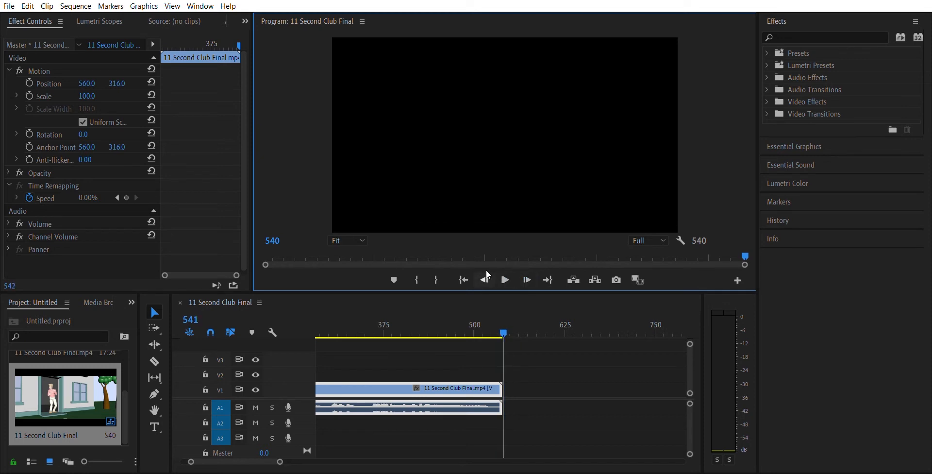
pyautogui.click(485, 280)
pyautogui.click(485, 280)
# Add a two-line text title reading "Premiere Pro" and "Workshop" over the black frame at frame 0
pyautogui.moveTo(503, 333); pyautogui.dragTo(314, 325)
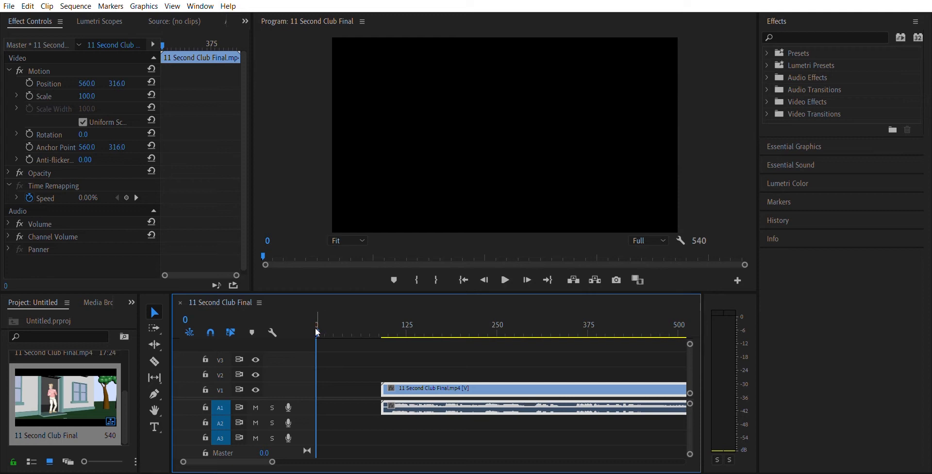
pyautogui.click(155, 421)
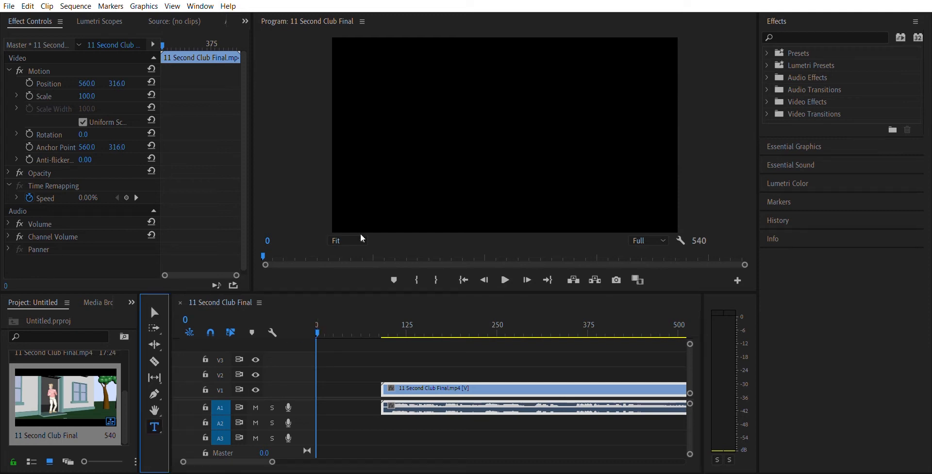
pyautogui.click(449, 97)
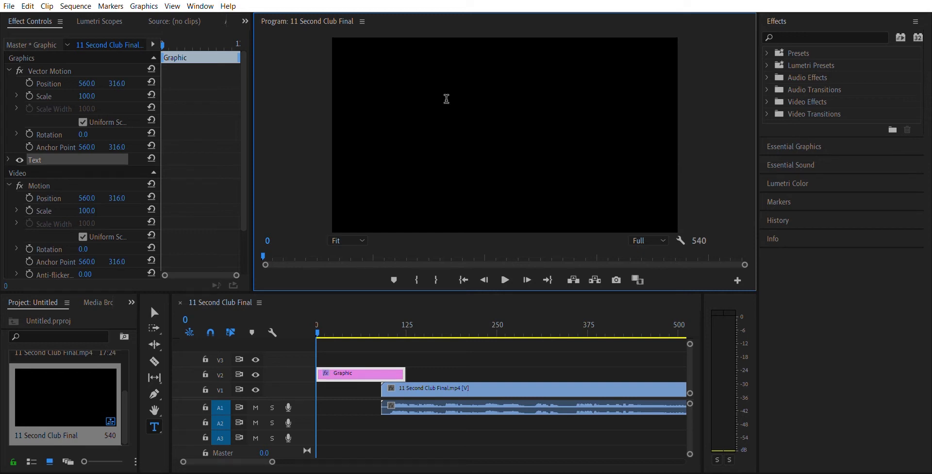
pyautogui.write('Premi')
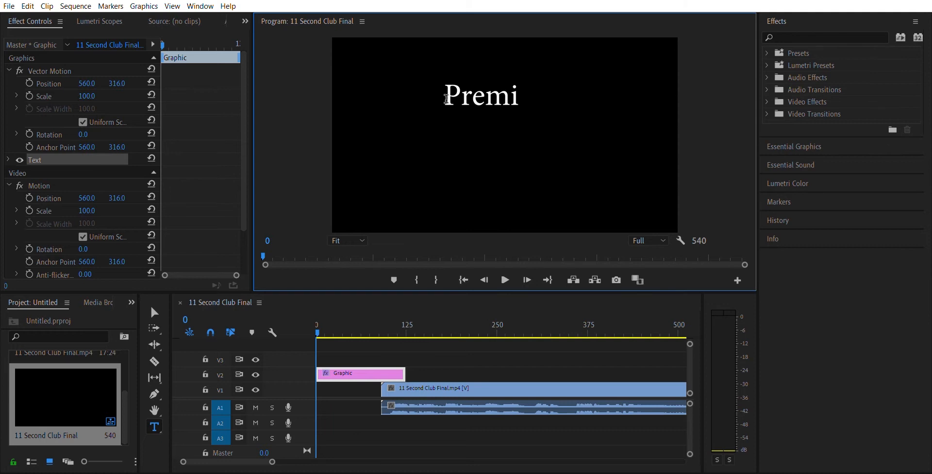
pyautogui.write('ere Pro')
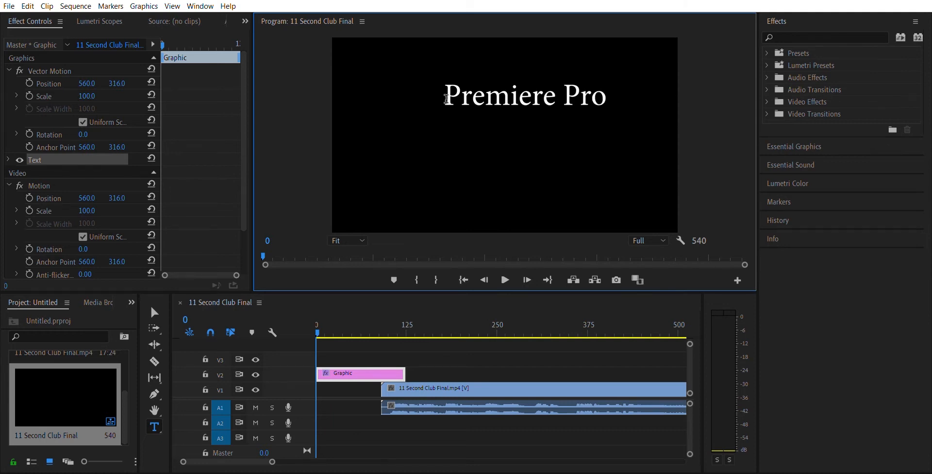
pyautogui.press('Return')
pyautogui.write('Works')
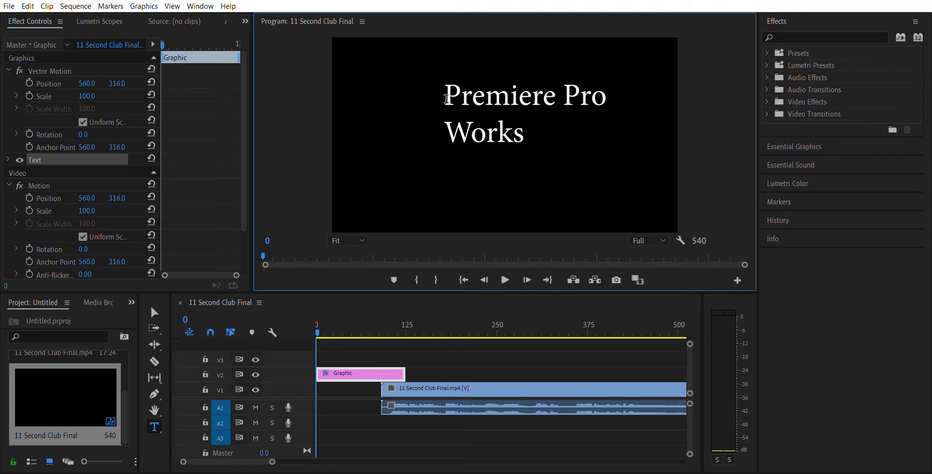
pyautogui.write('hop')
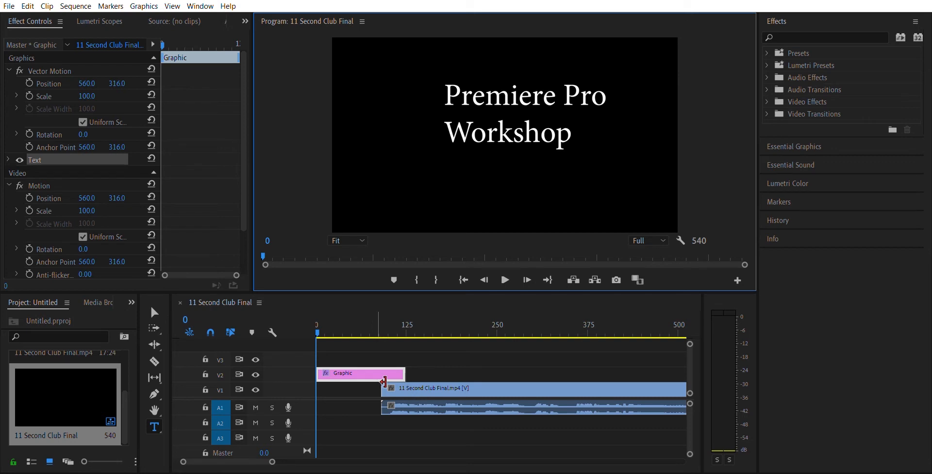
# Center-align the title's text, and set its Vector Motion position to 765, 351 and scale to 106
pyautogui.click(786, 136)
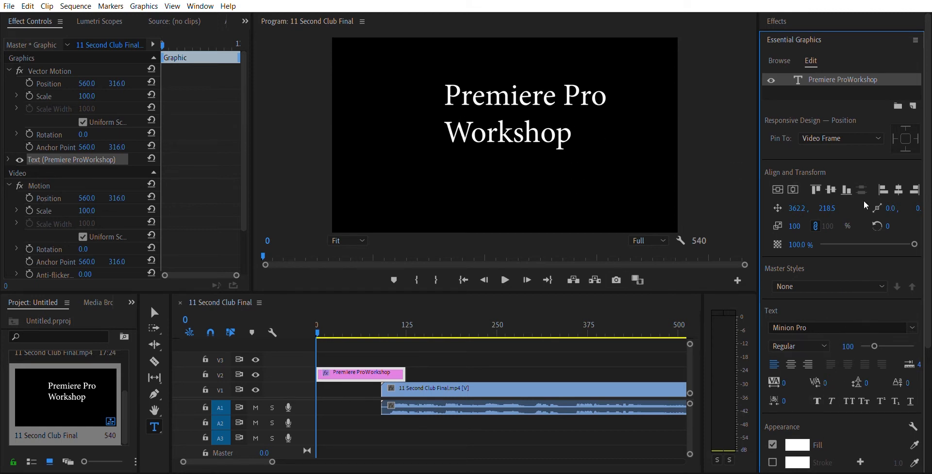
pyautogui.click(792, 363)
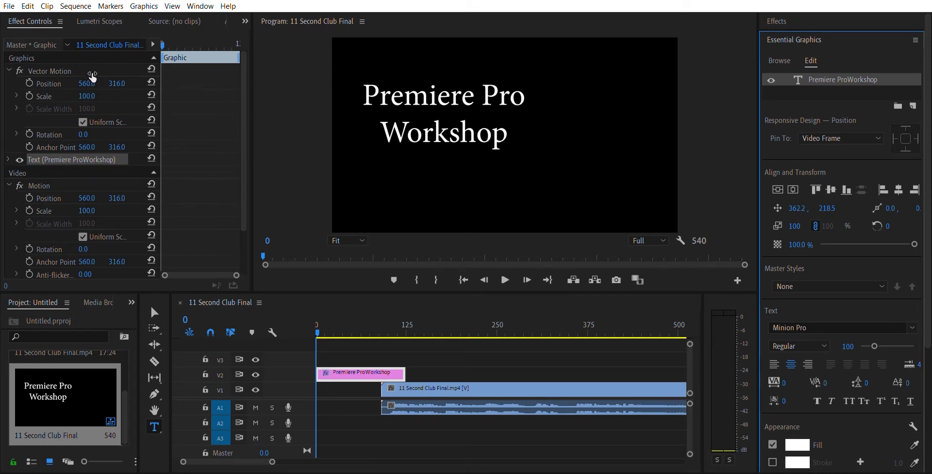
pyautogui.moveTo(93, 77); pyautogui.dragTo(128, 73)
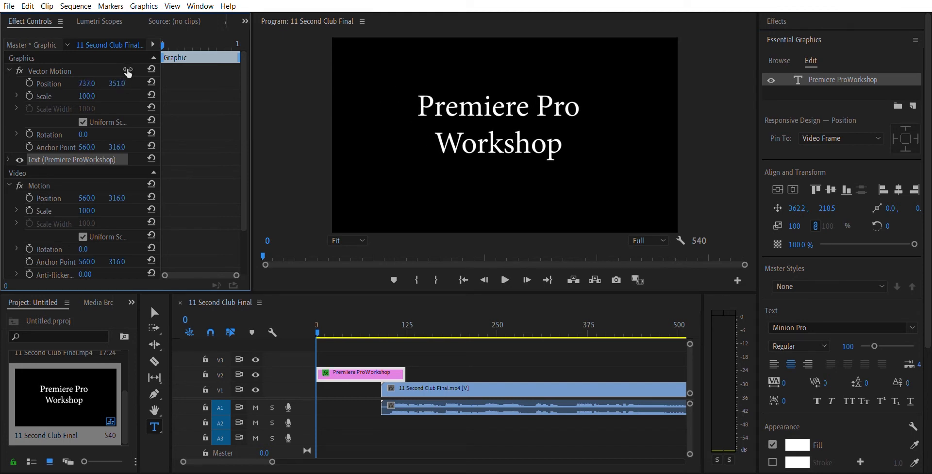
pyautogui.moveTo(88, 96)
pyautogui.mouseDown()
pyautogui.moveTo(99, 96)
pyautogui.moveTo(90, 95)
pyautogui.mouseUp()
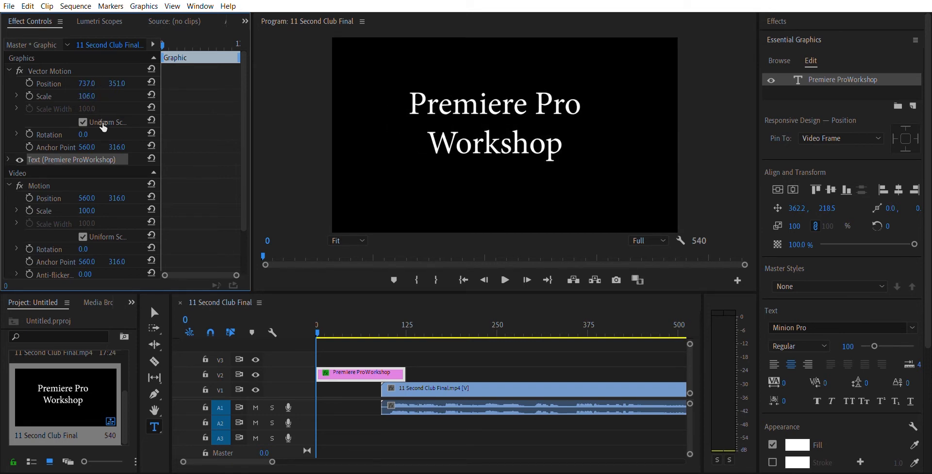
pyautogui.moveTo(83, 134); pyautogui.dragTo(83, 134)
pyautogui.moveTo(87, 83); pyautogui.dragTo(100, 83)
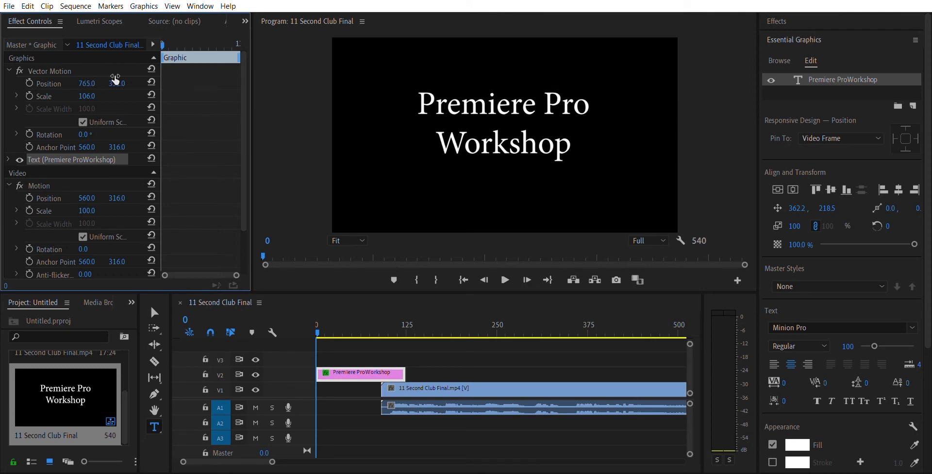
# Try animating the title's horizontal position with keyframes from 765 at frame 0 to 897 at frame 89, and undo the keyframes
pyautogui.click(30, 73)
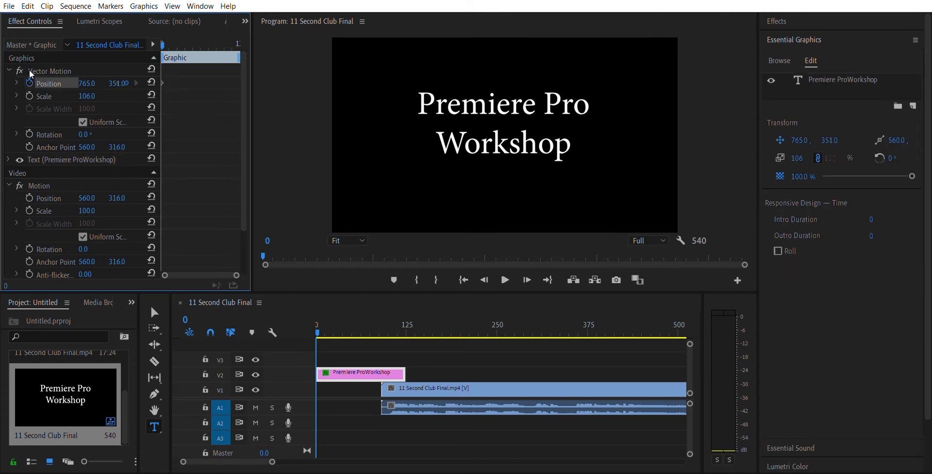
pyautogui.moveTo(320, 320); pyautogui.dragTo(380, 317)
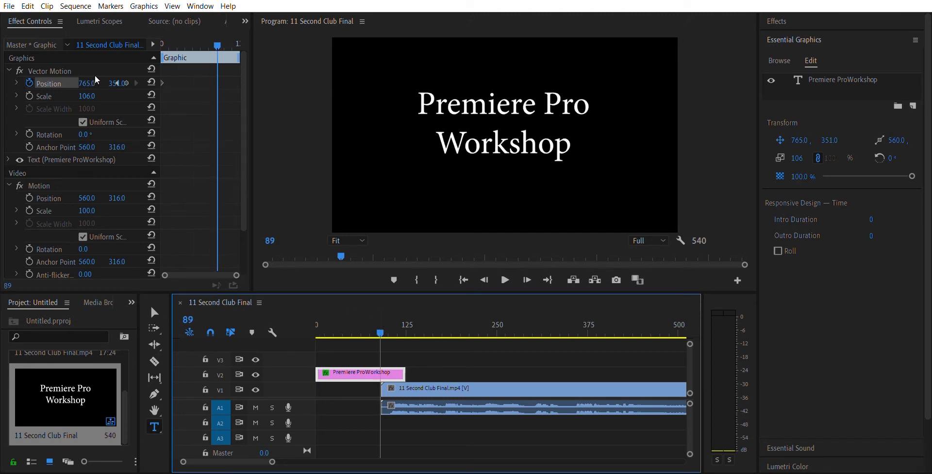
pyautogui.moveTo(88, 83); pyautogui.dragTo(151, 83)
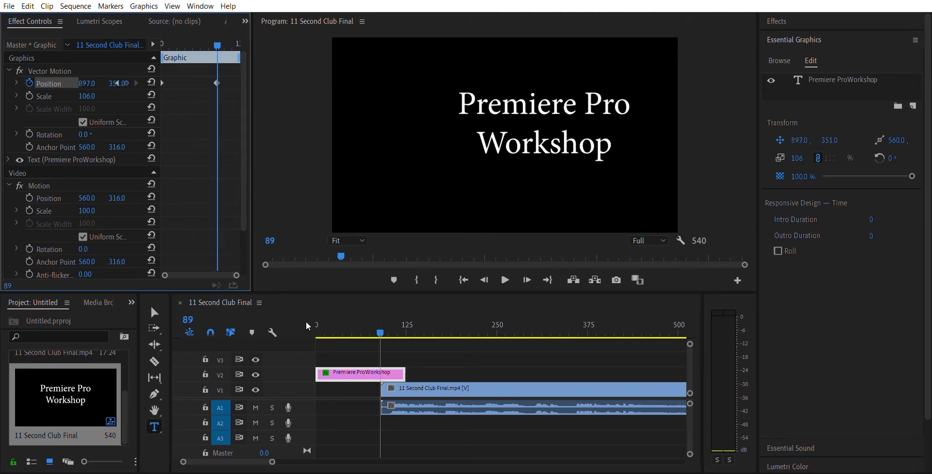
pyautogui.moveTo(379, 323); pyautogui.dragTo(333, 291)
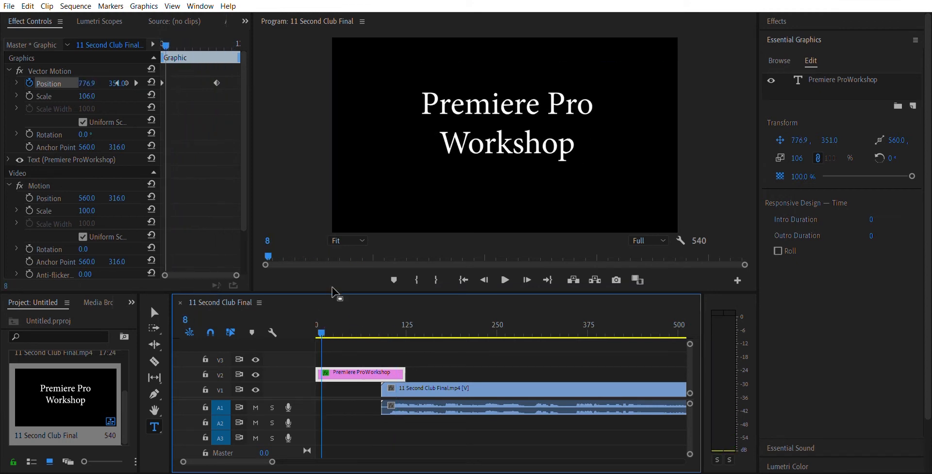
pyautogui.hotkey('ctrl', 'z')
pyautogui.hotkey('ctrl', 'z')
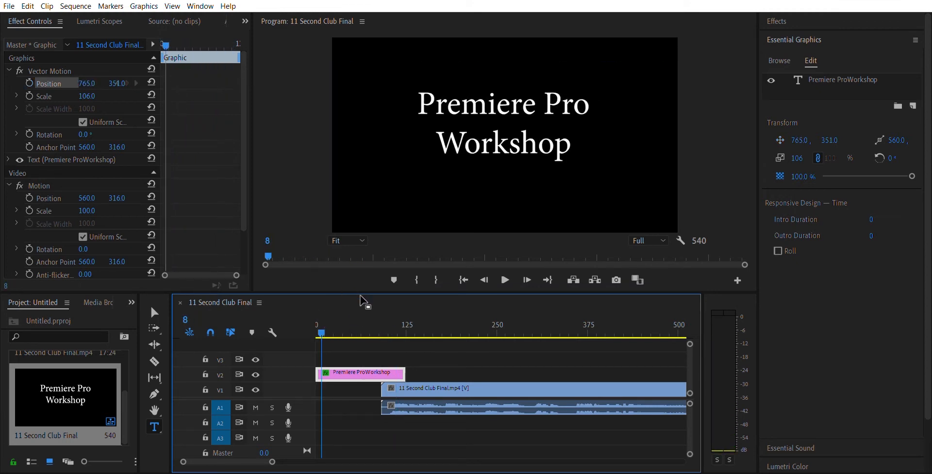
# Trim the end of the title on V2 back to the start of the video clip using the Selection tool
pyautogui.moveTo(326, 324); pyautogui.dragTo(370, 335)
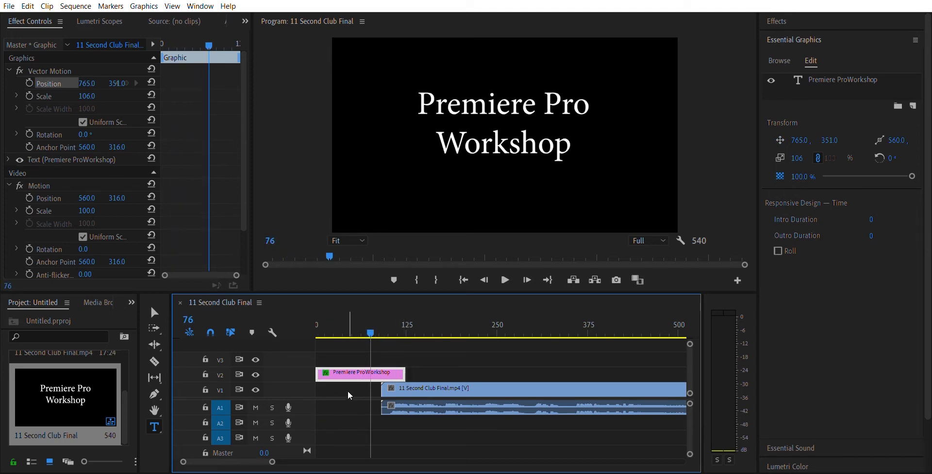
pyautogui.moveTo(274, 460); pyautogui.dragTo(262, 456)
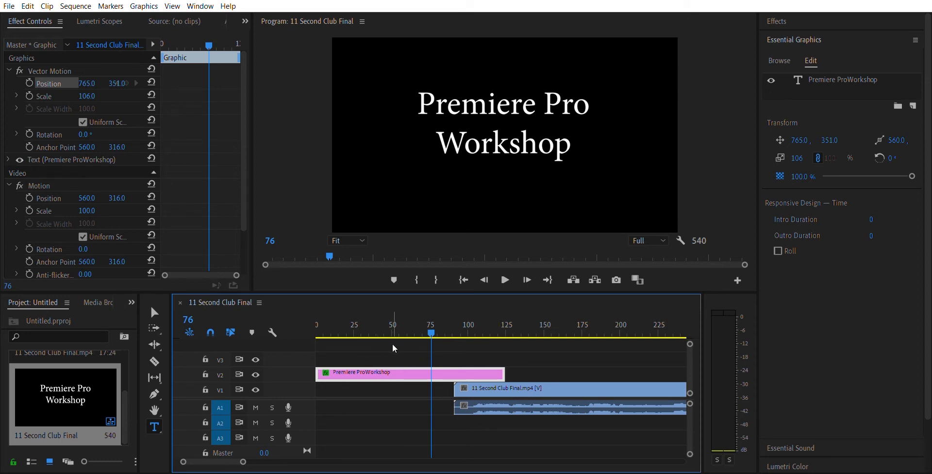
pyautogui.click(155, 311)
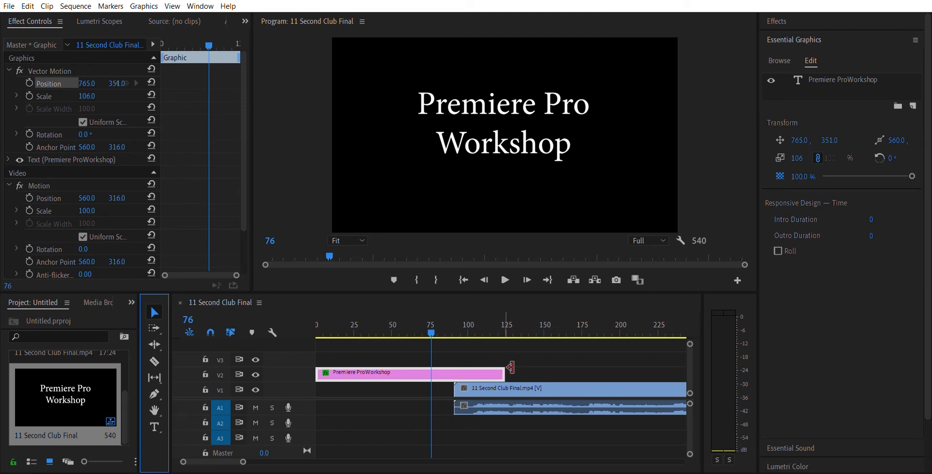
pyautogui.moveTo(511, 367); pyautogui.dragTo(458, 371)
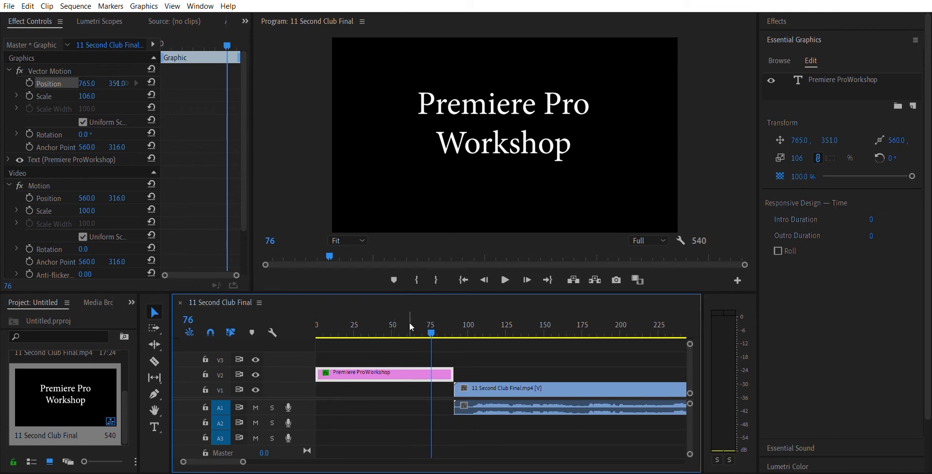
# Return the playhead to frame 0 and play the sequence through the title into the video clip, stopping partway
pyautogui.moveTo(410, 325); pyautogui.dragTo(431, 325)
pyautogui.moveTo(348, 336); pyautogui.dragTo(315, 346)
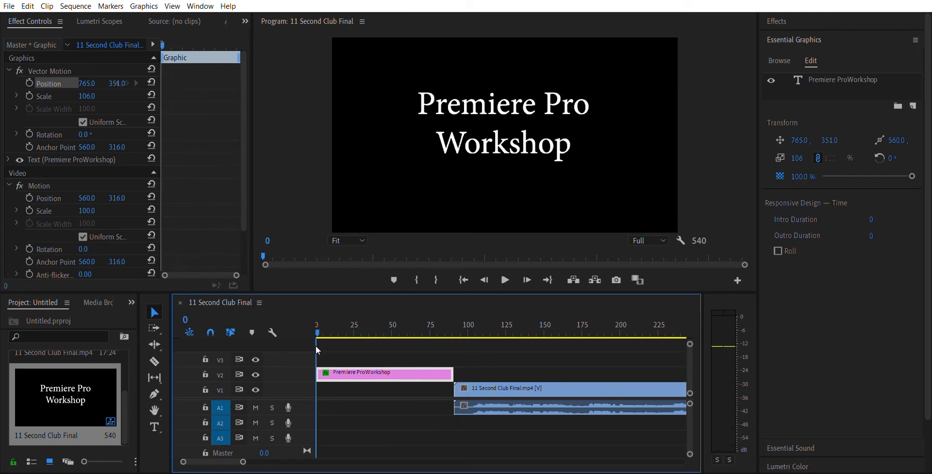
pyautogui.click(506, 279)
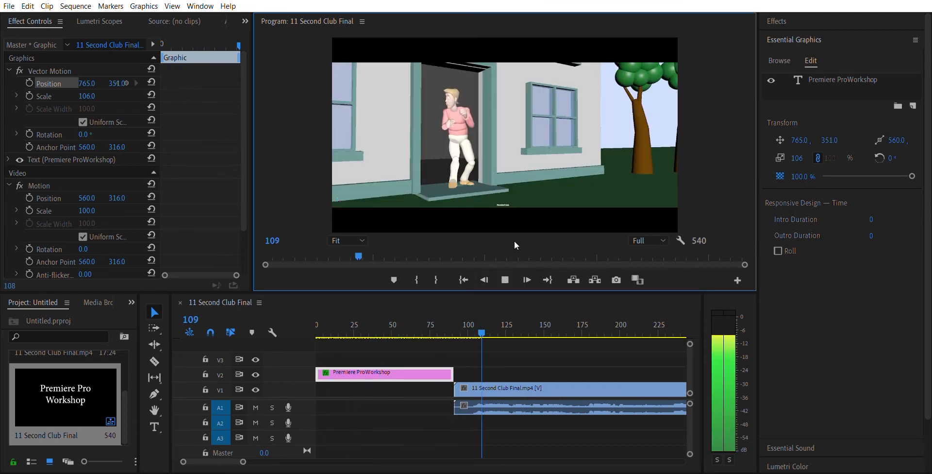
pyautogui.click(505, 277)
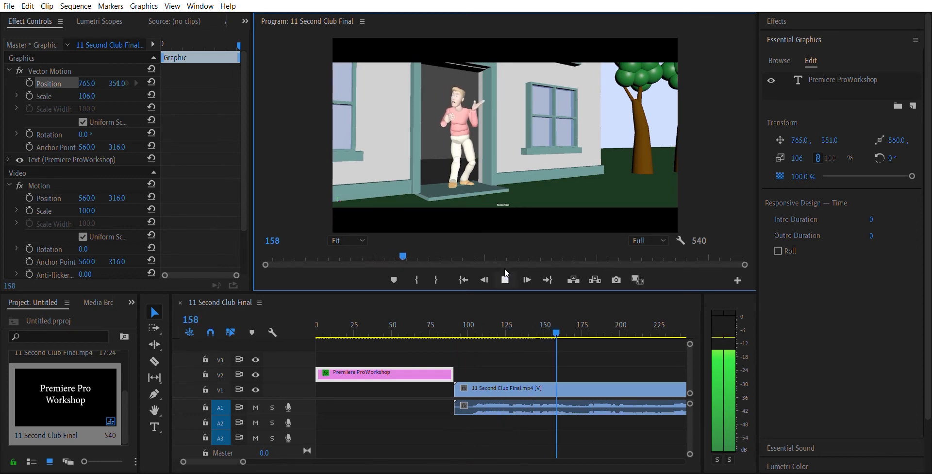
# Split the video clip and its audio at frame 213 with the Razor tool
pyautogui.moveTo(557, 325); pyautogui.dragTo(598, 323)
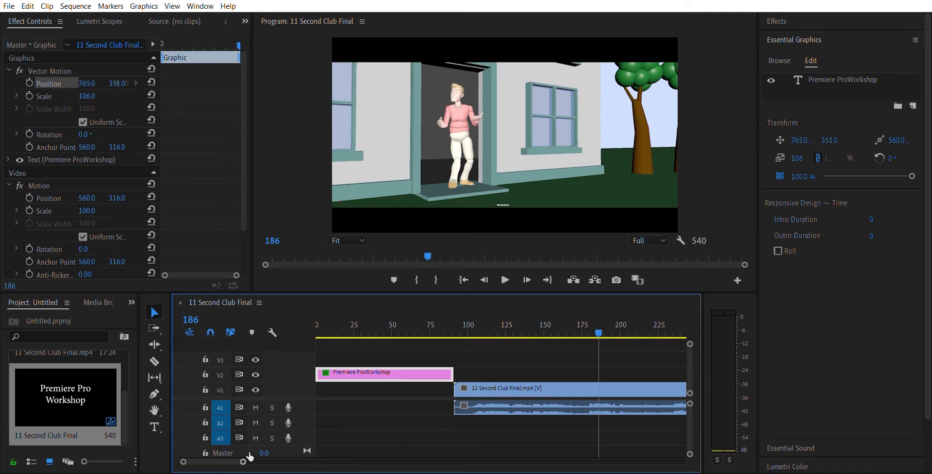
pyautogui.moveTo(250, 457); pyautogui.dragTo(270, 456)
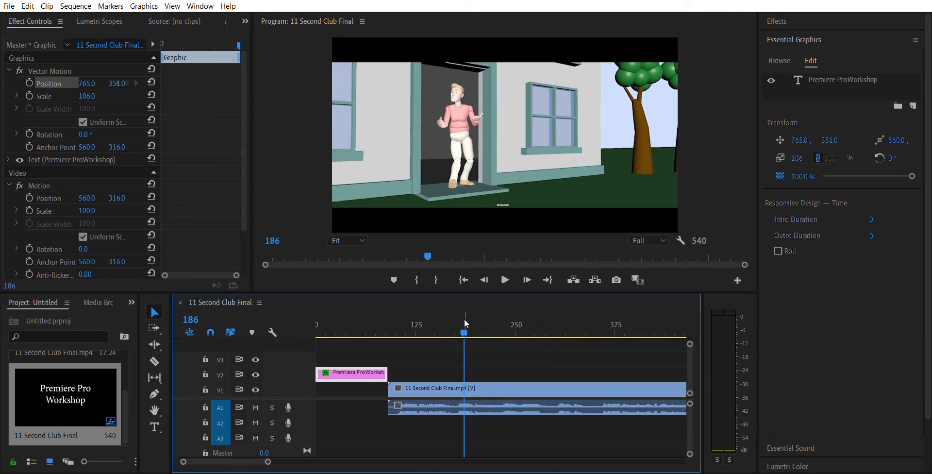
pyautogui.moveTo(464, 323); pyautogui.dragTo(487, 322)
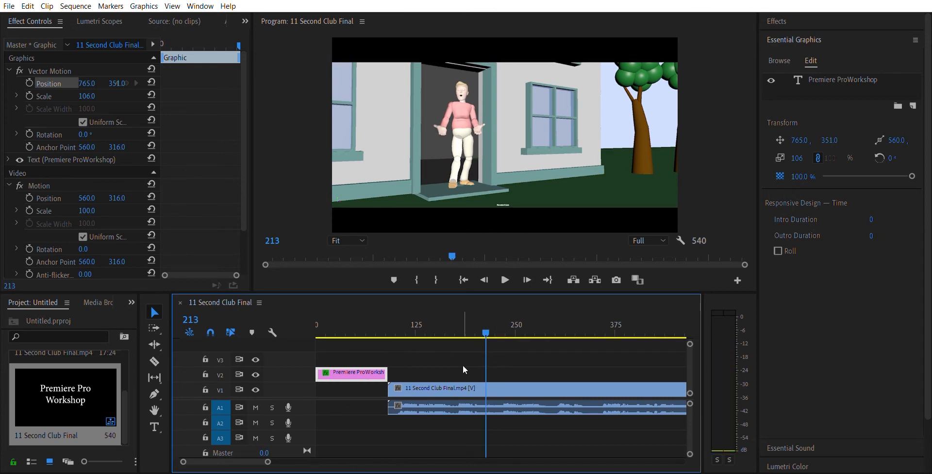
pyautogui.click(155, 355)
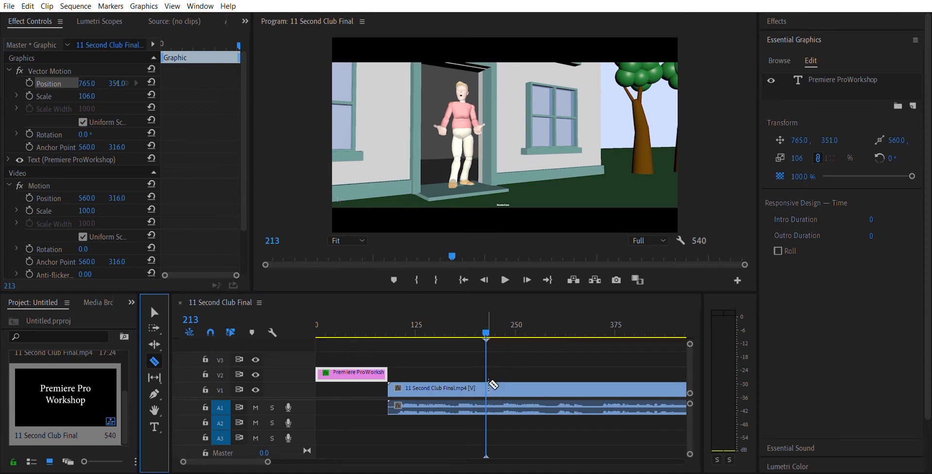
pyautogui.click(488, 385)
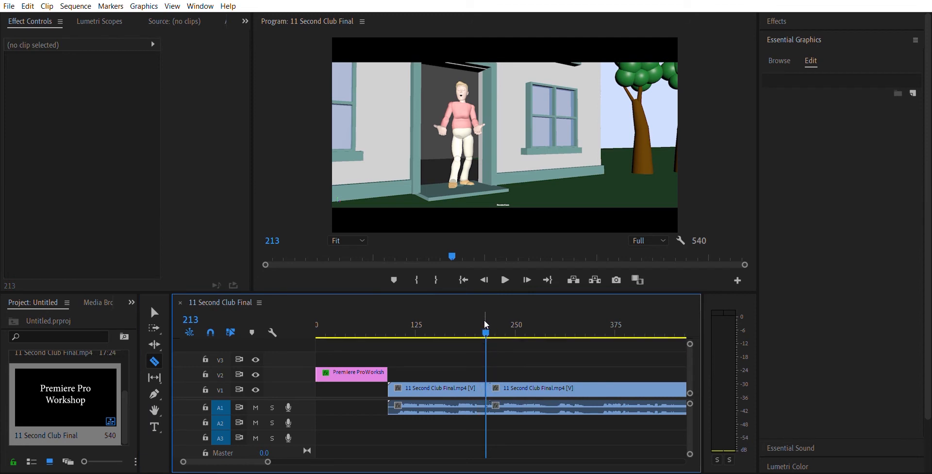
# Select the second part of the split clip, scrub to frame 153, and select the first part with the Selection tool
pyautogui.click(157, 306)
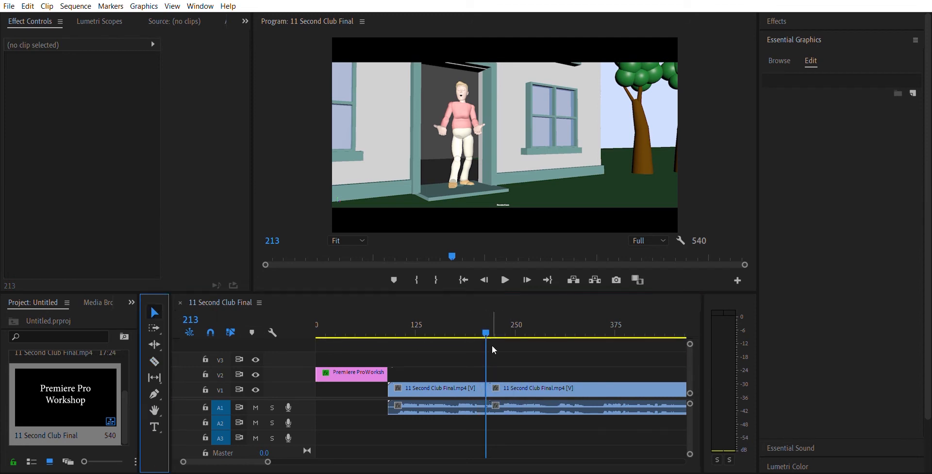
pyautogui.click(488, 328)
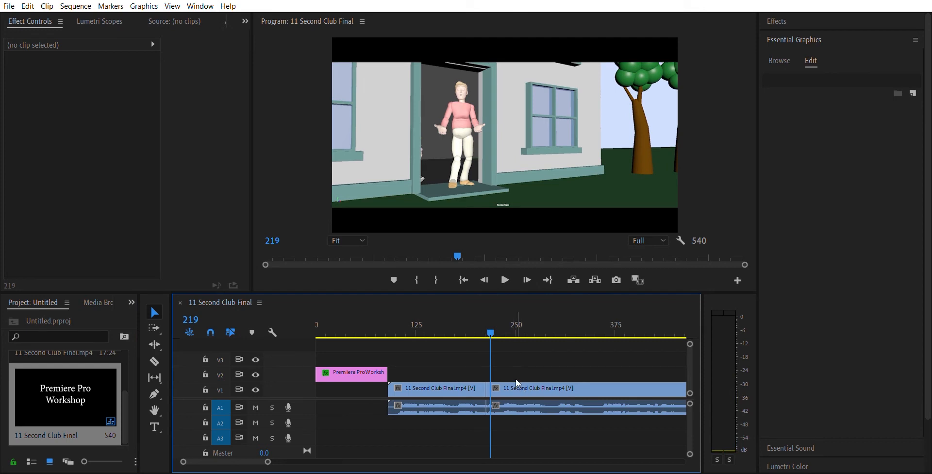
pyautogui.moveTo(517, 383)
pyautogui.mouseDown()
pyautogui.moveTo(557, 382)
pyautogui.moveTo(524, 379)
pyautogui.mouseUp()
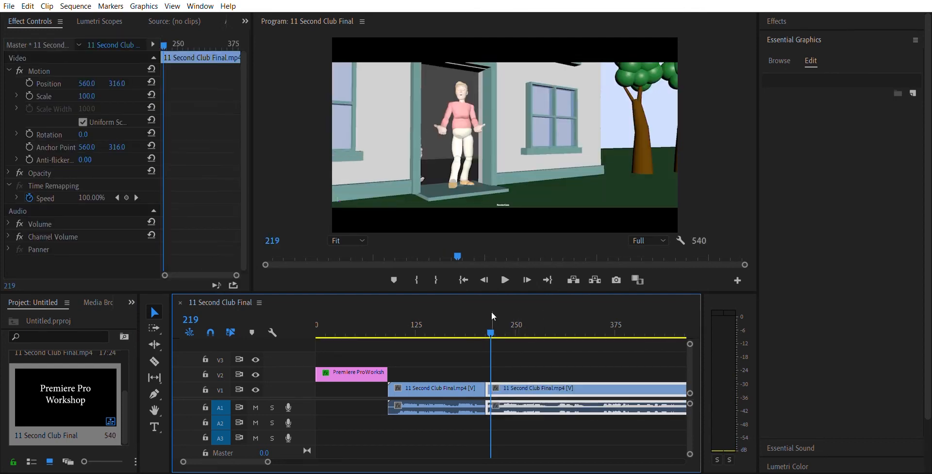
pyautogui.moveTo(486, 321); pyautogui.dragTo(446, 336)
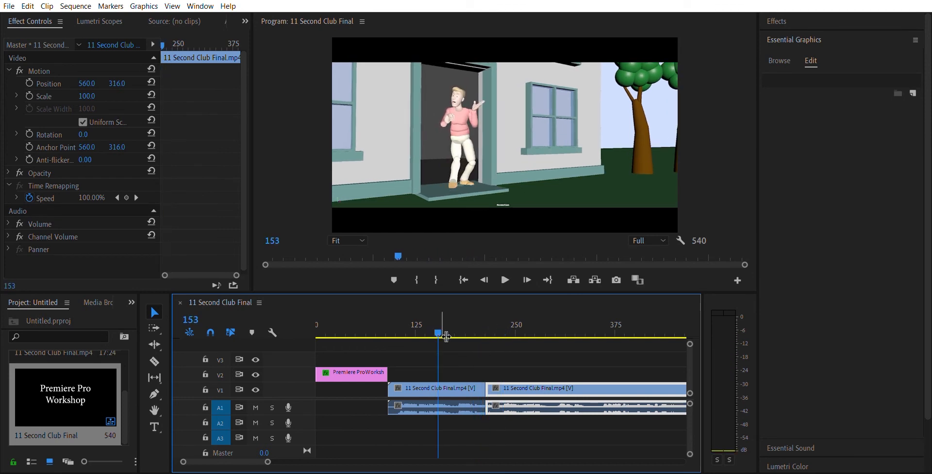
pyautogui.click(454, 380)
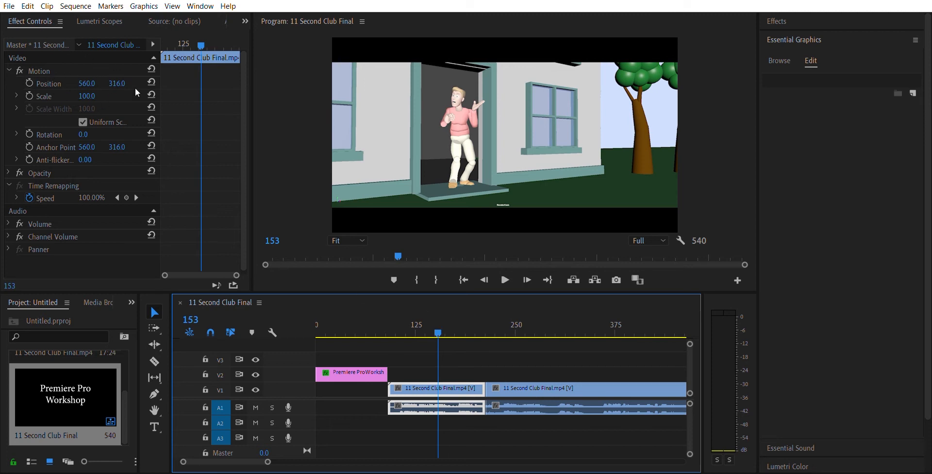
pyautogui.click(94, 77)
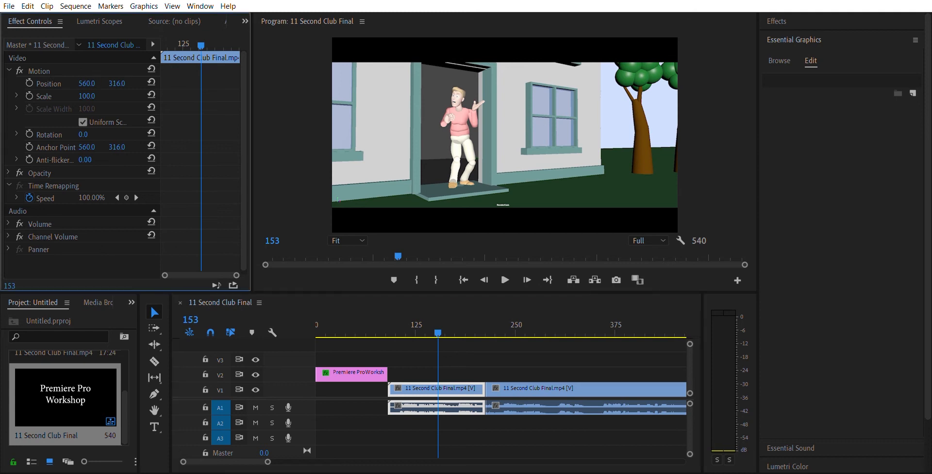
# Reframe the first part of the split clip by setting its Position to 841, 480 and its Scale to 247
pyautogui.moveTo(87, 83); pyautogui.dragTo(126, 74)
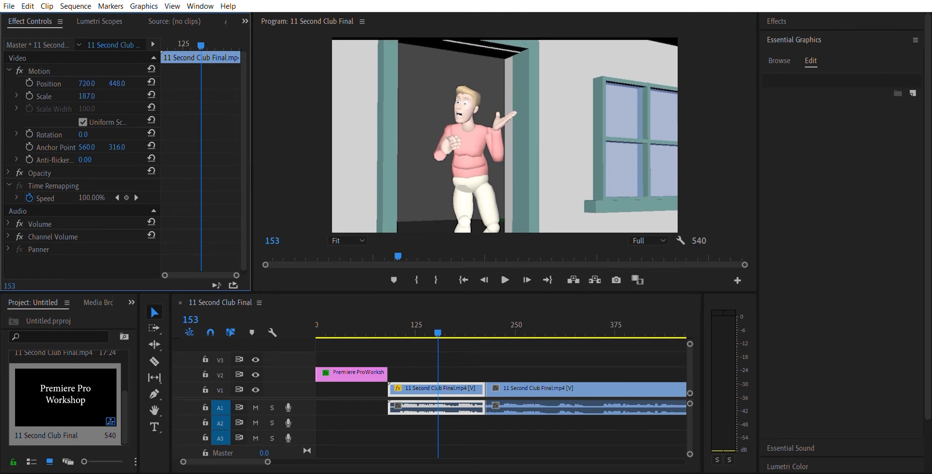
pyautogui.moveTo(86, 95); pyautogui.dragTo(111, 83)
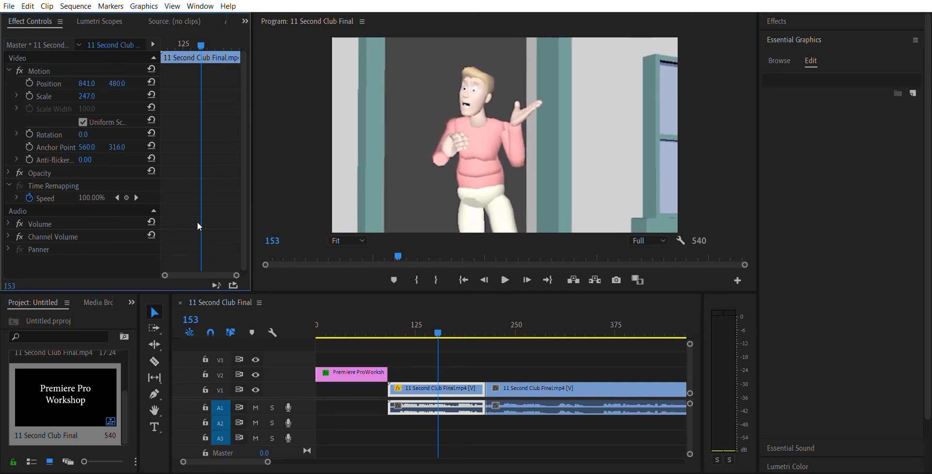
# Split the second part of the video clip and its audio at frame 355 with the Razor tool
pyautogui.moveTo(446, 324); pyautogui.dragTo(572, 351)
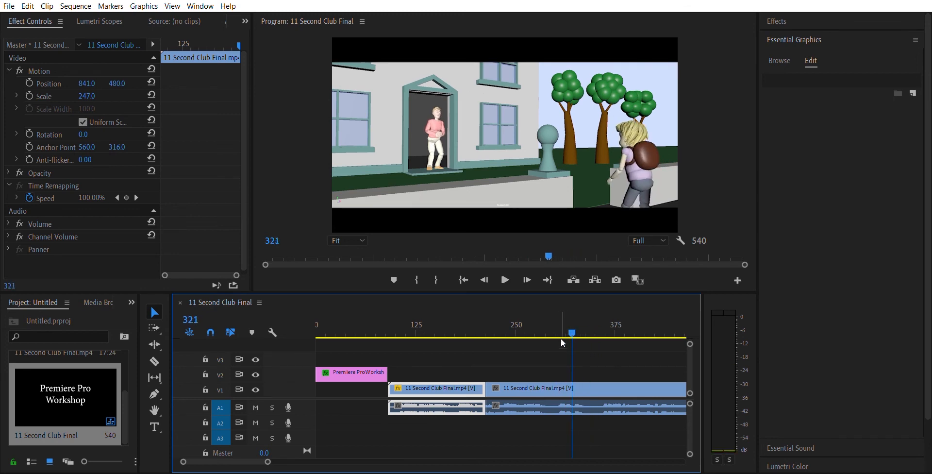
pyautogui.moveTo(572, 322); pyautogui.dragTo(599, 324)
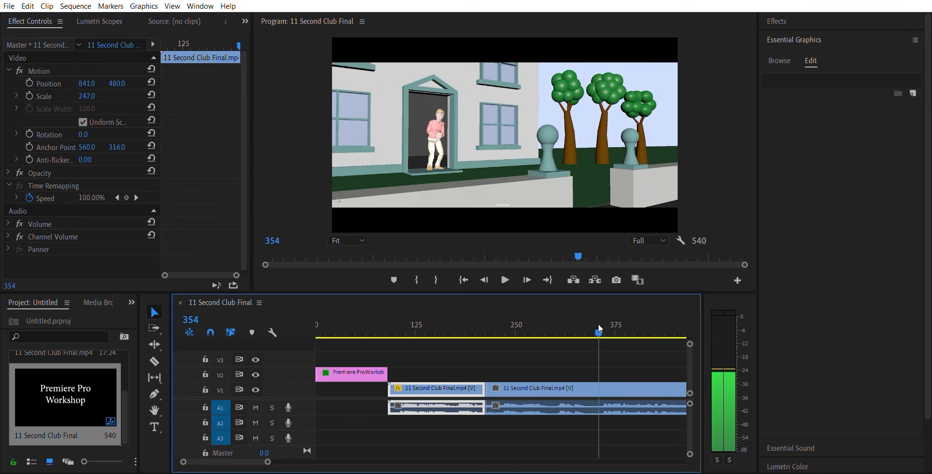
pyautogui.click(599, 324)
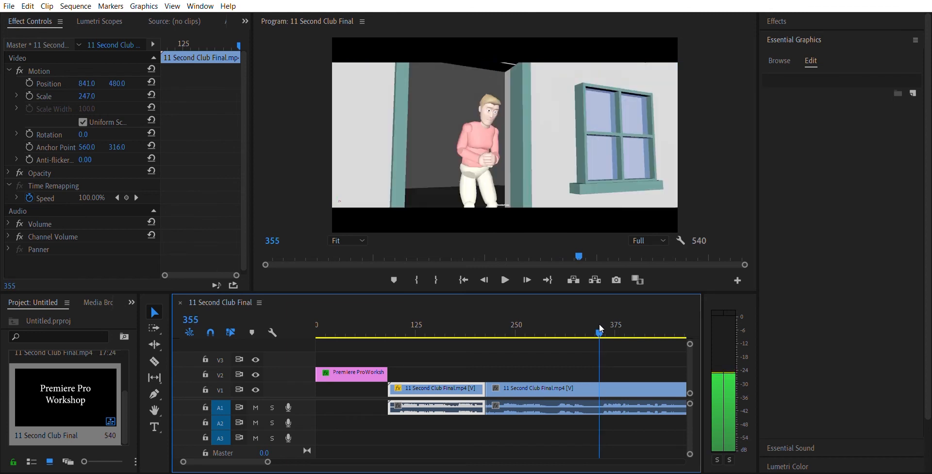
pyautogui.click(155, 360)
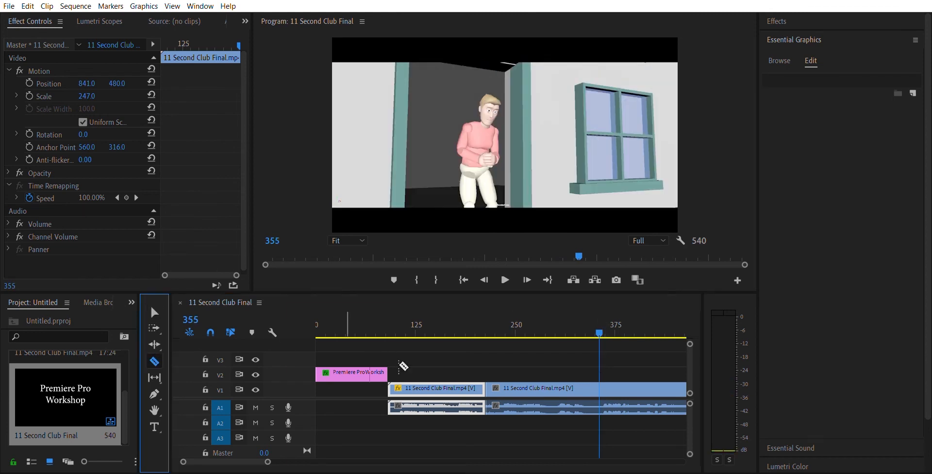
pyautogui.click(601, 385)
# Keyframe the Position of the middle clip part, starting at frame 215 and setting the horizontal value to 450 at frame 288
pyautogui.moveTo(599, 323); pyautogui.dragTo(541, 331)
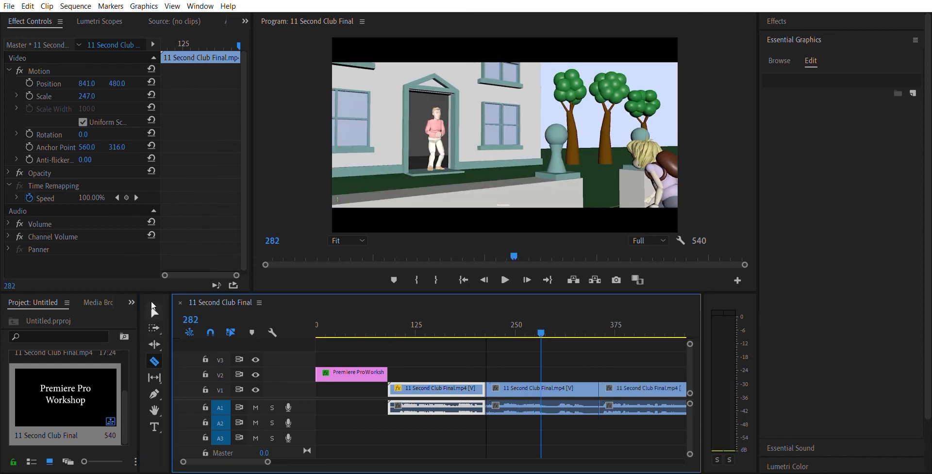
pyautogui.click(154, 306)
pyautogui.click(528, 384)
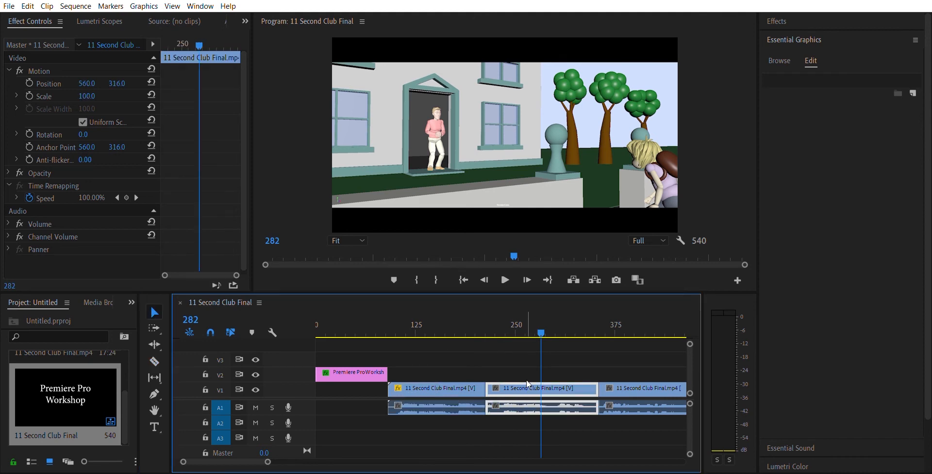
pyautogui.moveTo(545, 321); pyautogui.dragTo(488, 338)
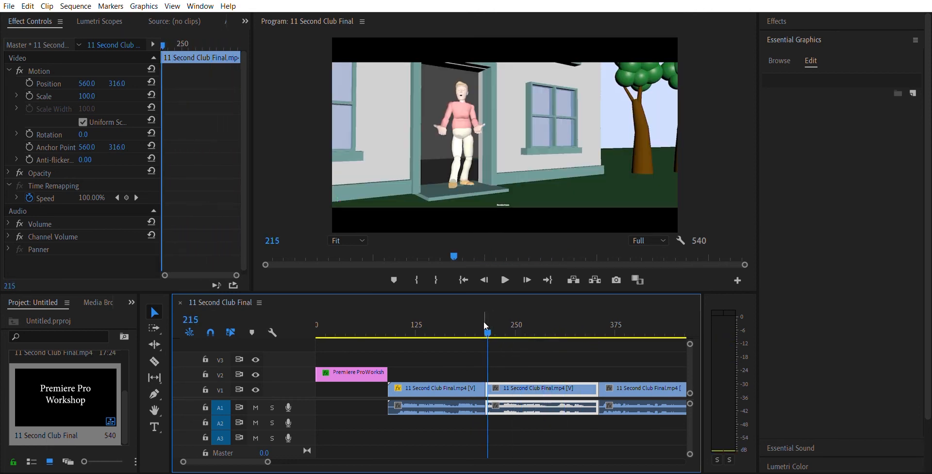
pyautogui.click(29, 83)
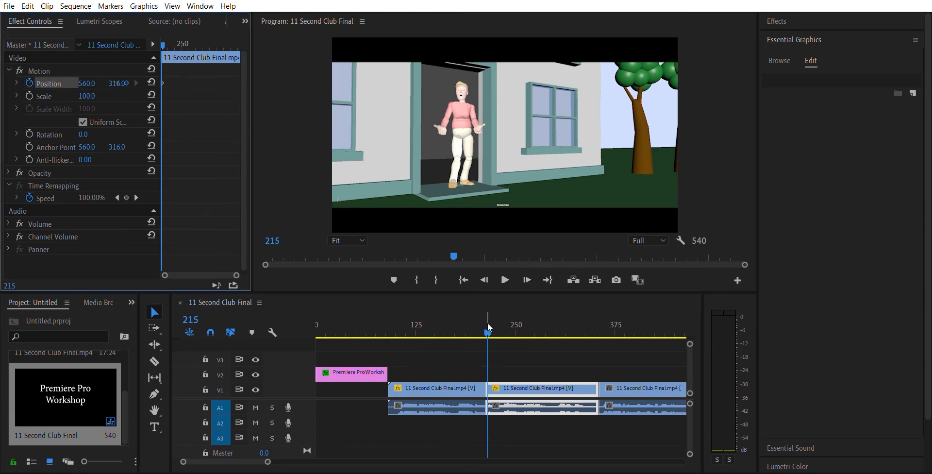
pyautogui.moveTo(488, 324); pyautogui.dragTo(546, 338)
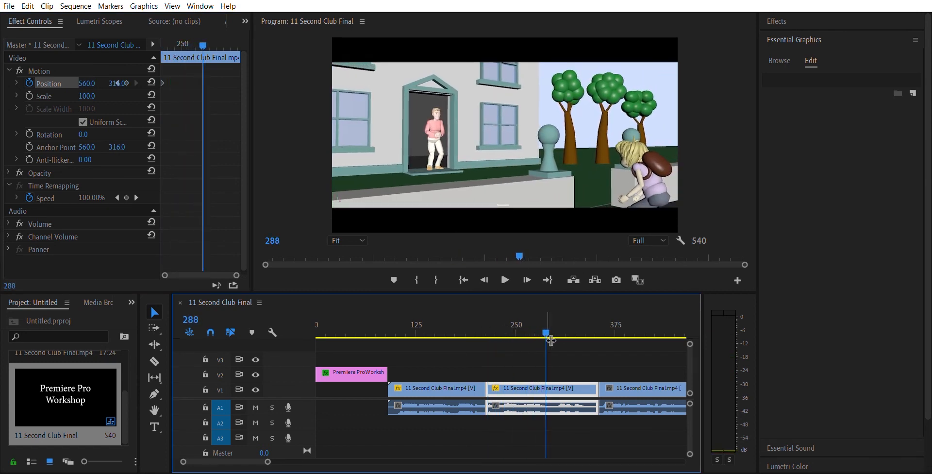
pyautogui.moveTo(89, 76); pyautogui.dragTo(35, 77)
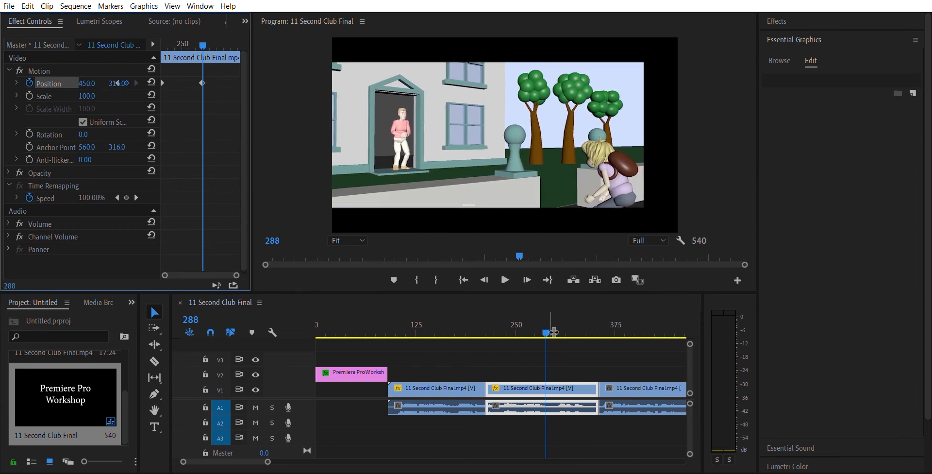
# Add a Scale keyframe of 125 to the middle clip part at frame 286 and scrub to frame 304 to check it
pyautogui.moveTo(543, 322)
pyautogui.mouseDown()
pyautogui.moveTo(523, 327)
pyautogui.moveTo(542, 327)
pyautogui.mouseUp()
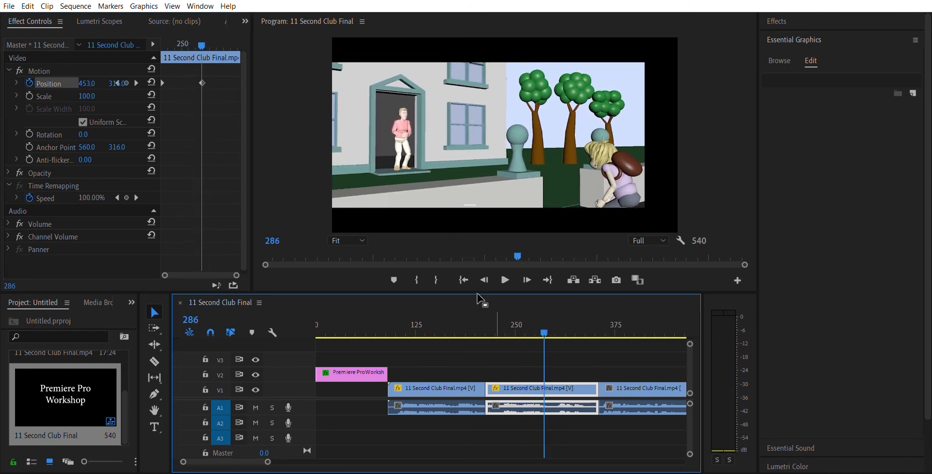
pyautogui.click(29, 95)
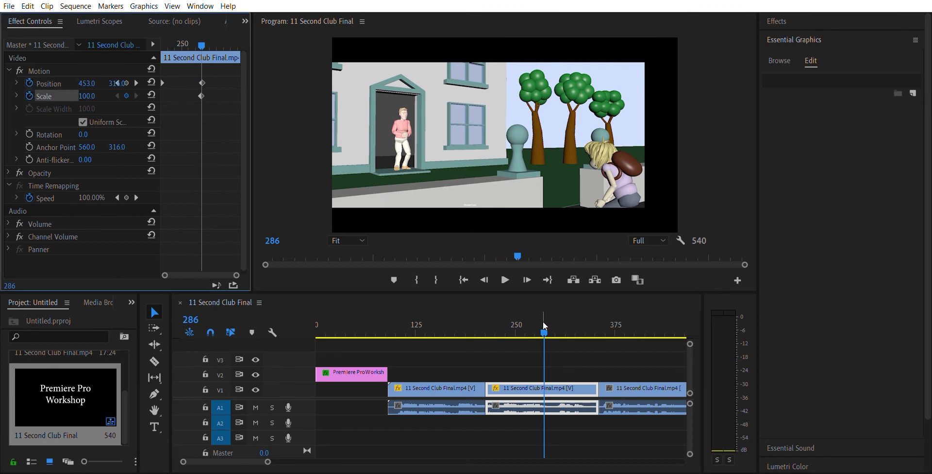
pyautogui.moveTo(102, 93); pyautogui.dragTo(115, 92)
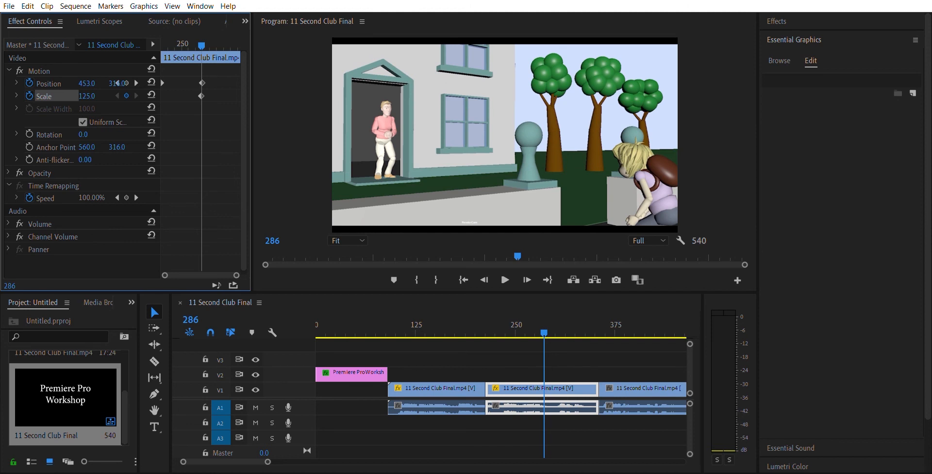
pyautogui.moveTo(117, 83); pyautogui.dragTo(121, 83)
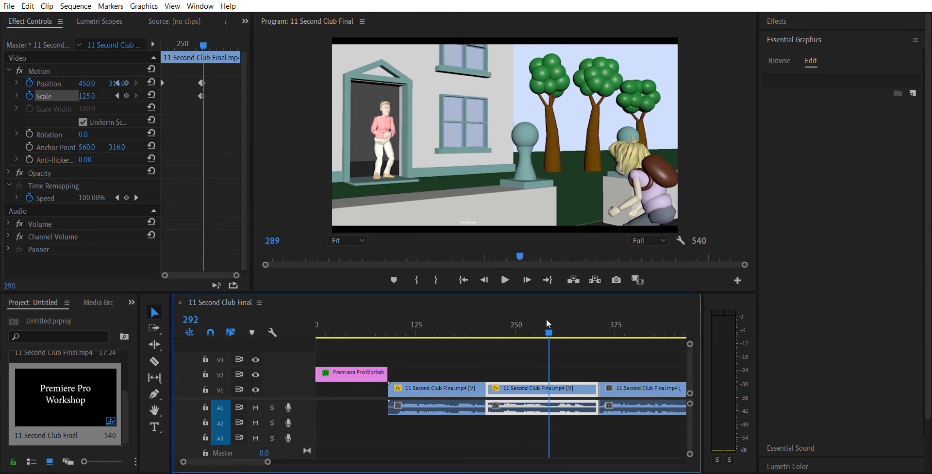
pyautogui.moveTo(544, 320); pyautogui.dragTo(558, 337)
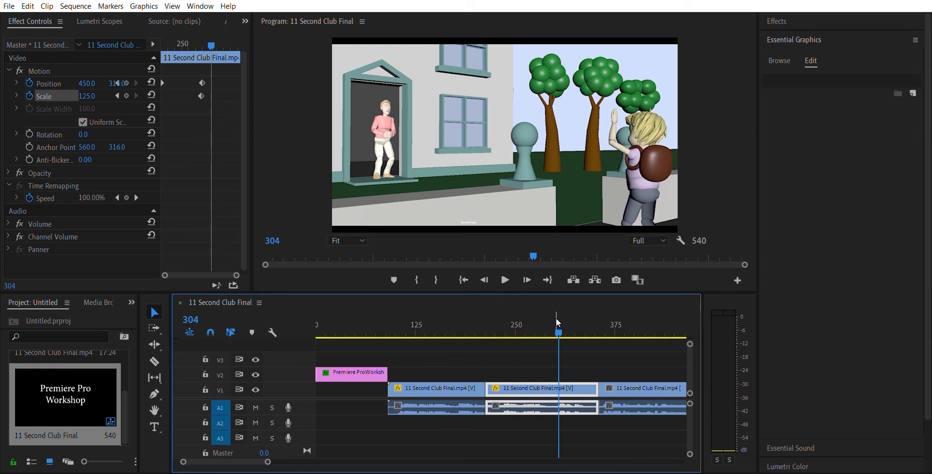
# Reframe the last clip part at frame 428 by setting its Position to 653, 331 and its Scale to 163
pyautogui.moveTo(556, 319); pyautogui.dragTo(642, 340)
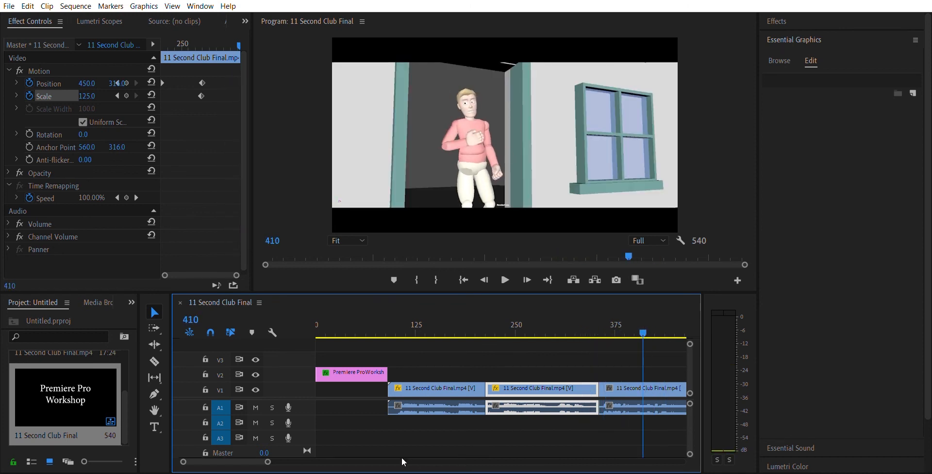
pyautogui.moveTo(254, 461); pyautogui.dragTo(257, 460)
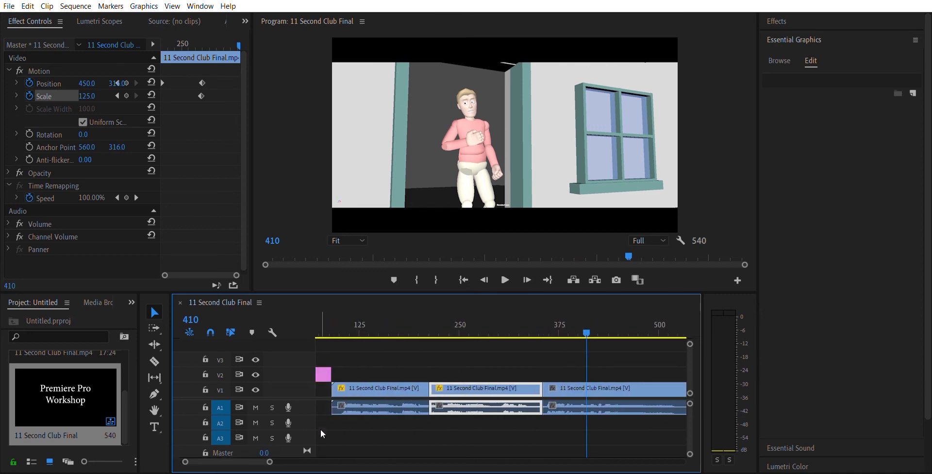
pyautogui.click(584, 381)
pyautogui.moveTo(584, 322)
pyautogui.mouseDown()
pyautogui.moveTo(569, 321)
pyautogui.moveTo(600, 319)
pyautogui.mouseUp()
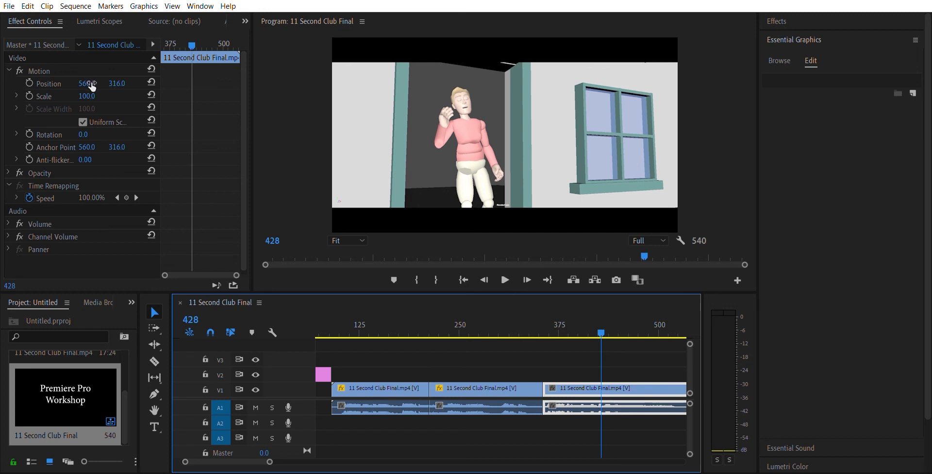
pyautogui.moveTo(88, 95); pyautogui.dragTo(125, 74)
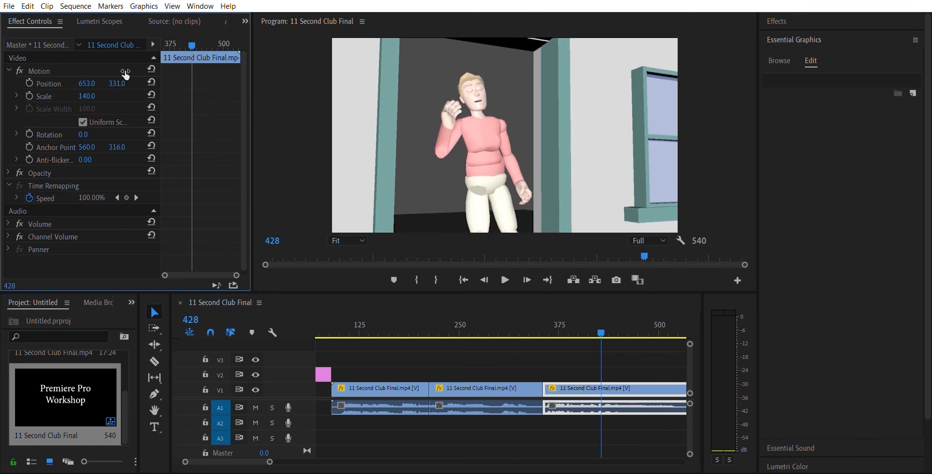
pyautogui.moveTo(87, 96); pyautogui.dragTo(98, 96)
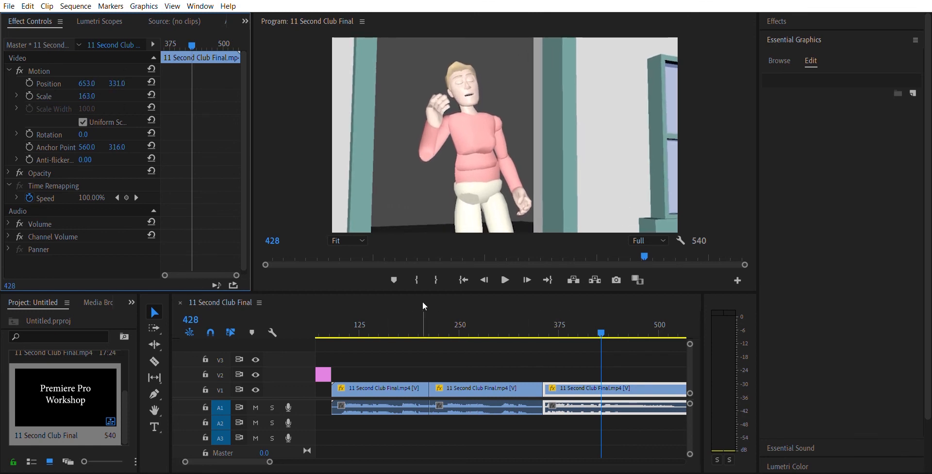
# Review the last clip part through to the end of the sequence at frame 538 and deselect the clip
pyautogui.click(606, 331)
pyautogui.press('space')
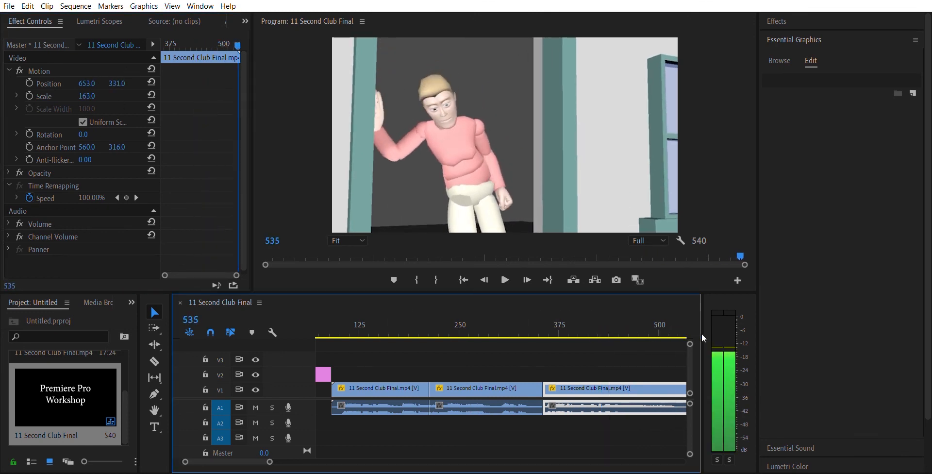
pyautogui.moveTo(533, 343); pyautogui.dragTo(601, 367)
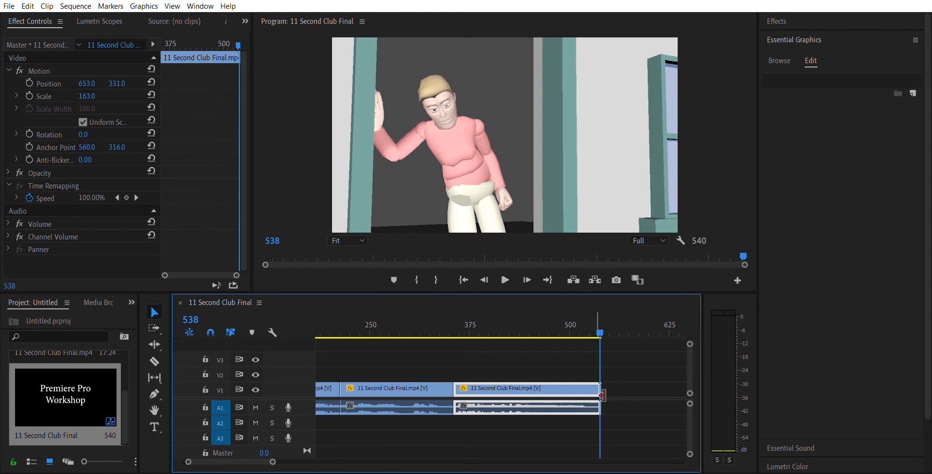
pyautogui.click(549, 433)
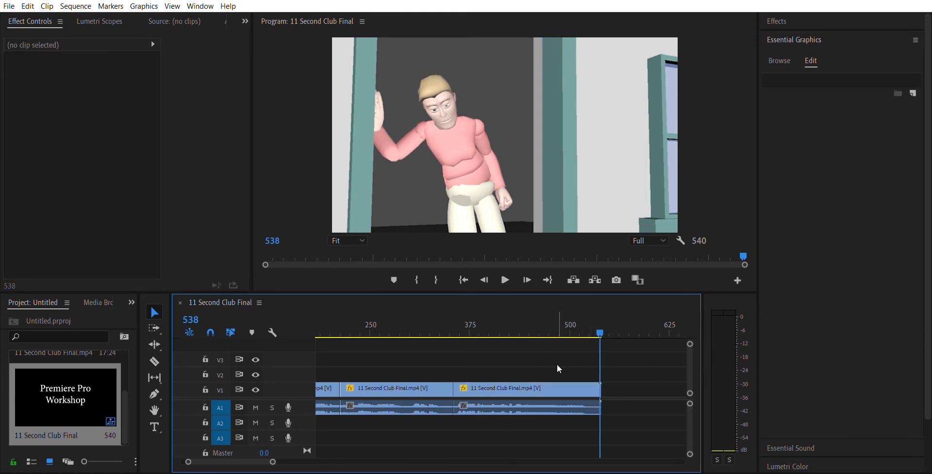